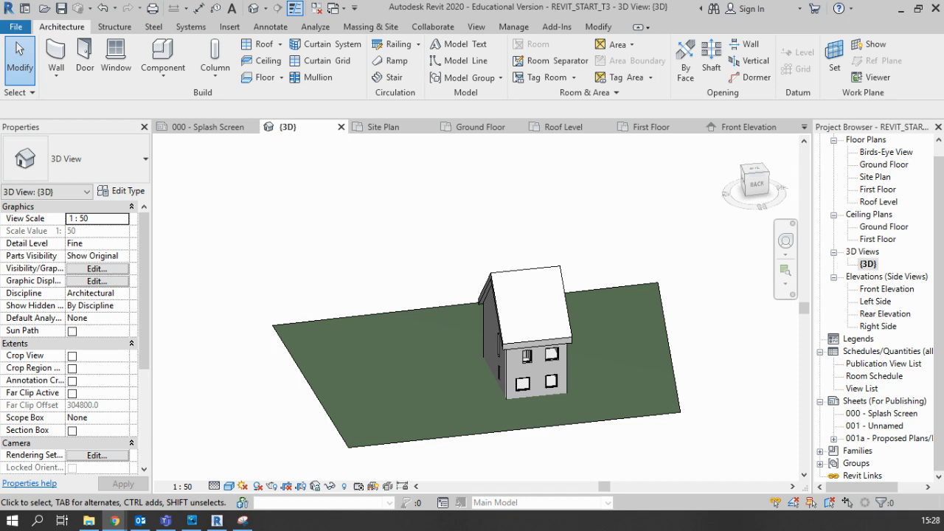
- Open the Ground Floor plan view
scroll(571, 368, "up", 4)
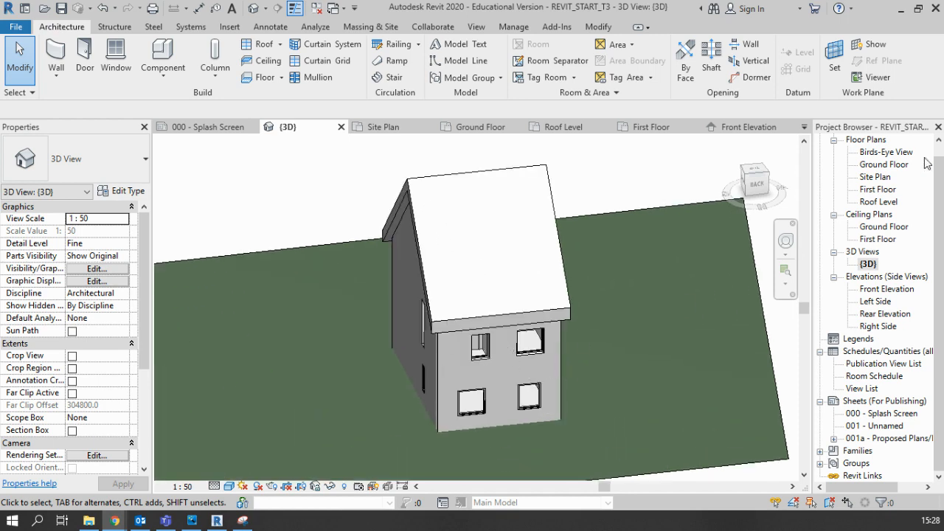
left_click(884, 166)
double_click(883, 166)
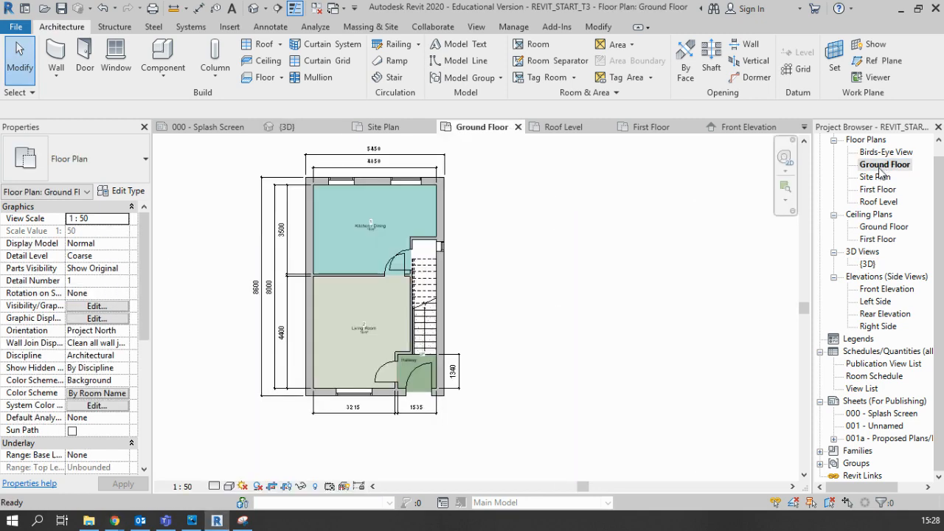
scroll(322, 333, "up", 3)
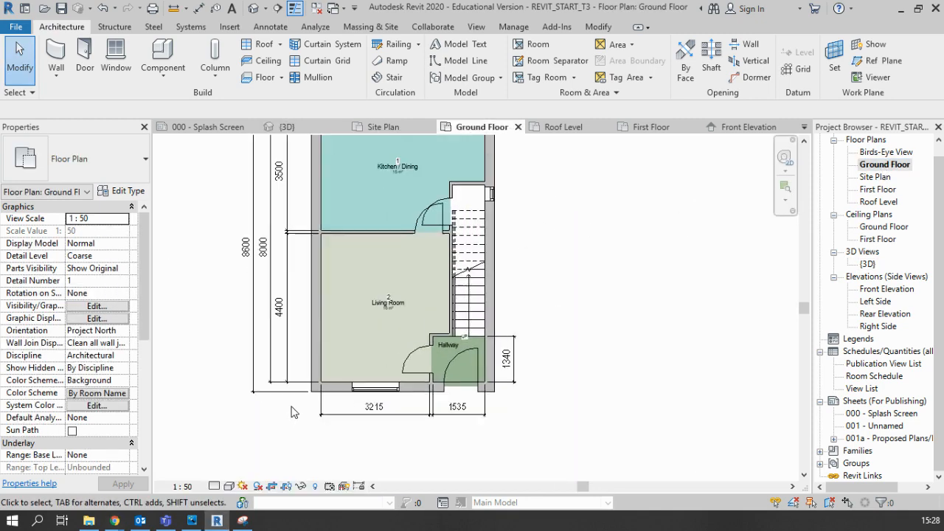
- Duplicate the type of the living room's outer side wall and name the copy Brick/Block 300 EXT
left_click(322, 338)
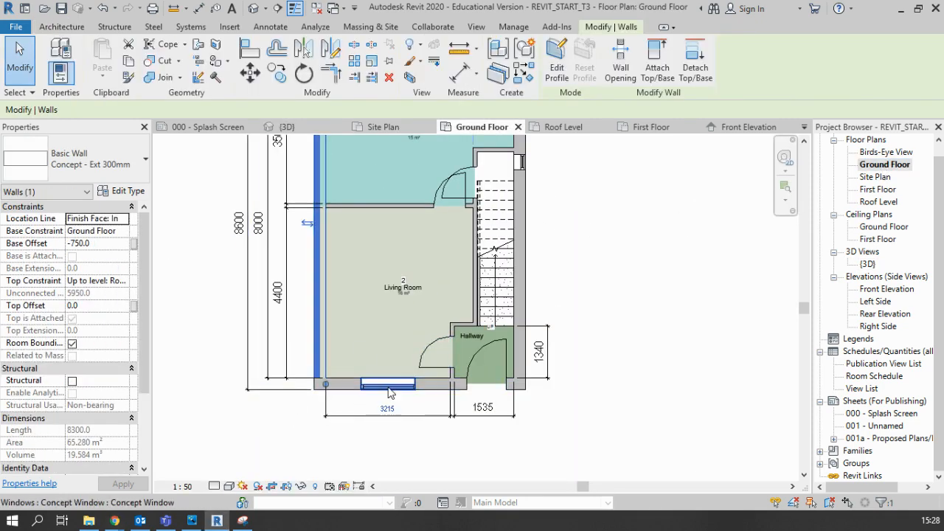
left_click(101, 165)
left_click(101, 164)
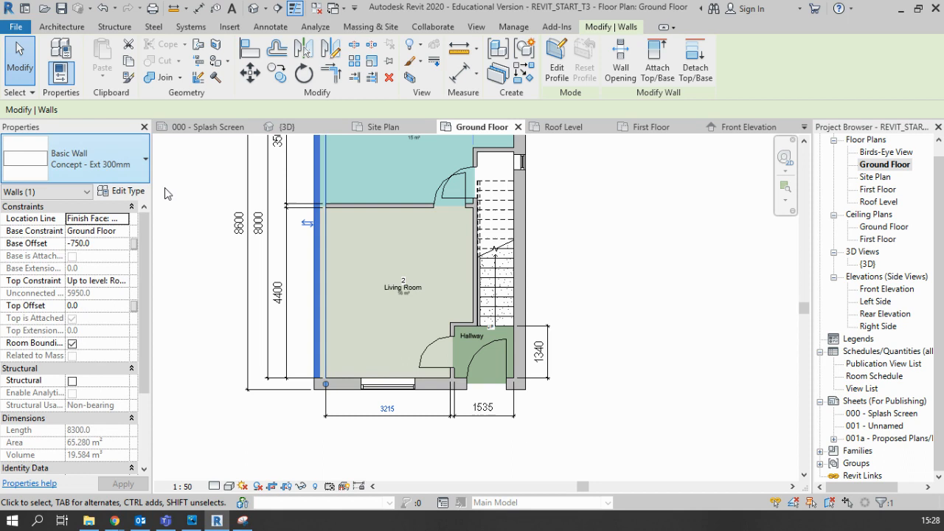
left_click(117, 193)
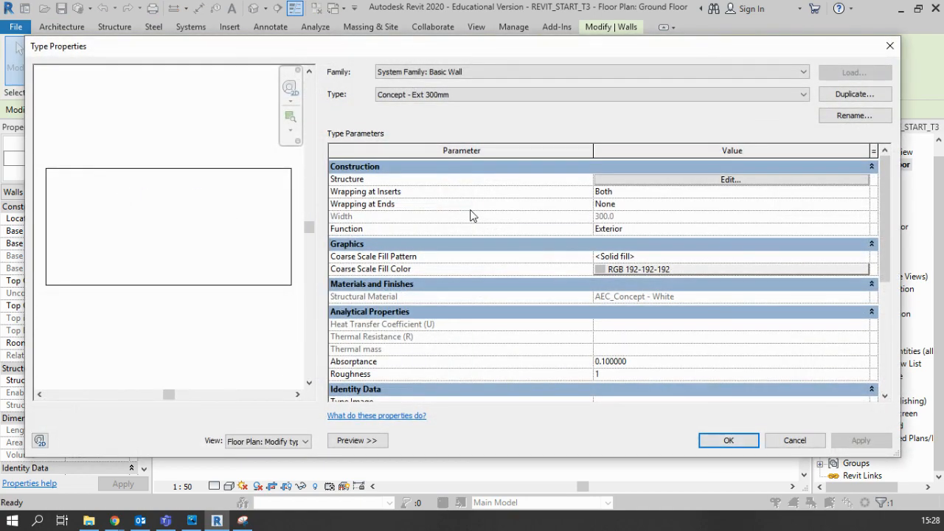
left_click(347, 440)
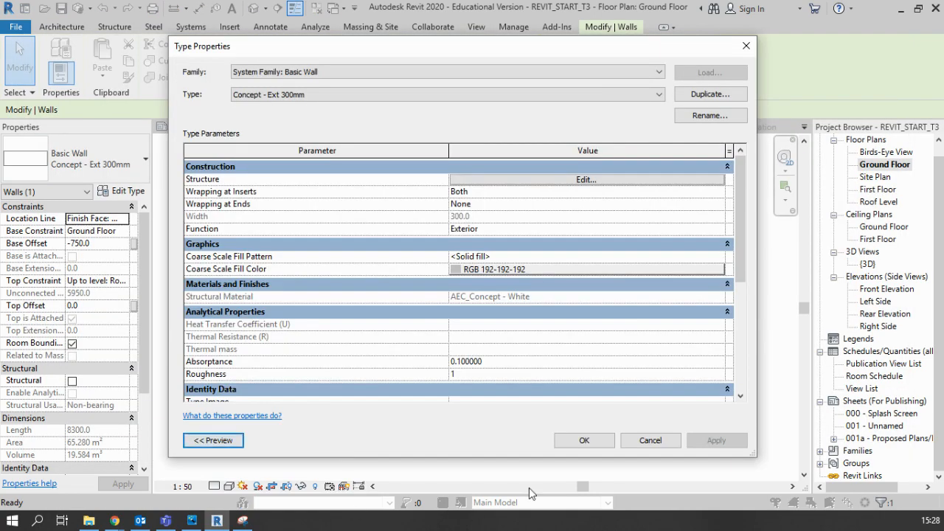
left_click(710, 94)
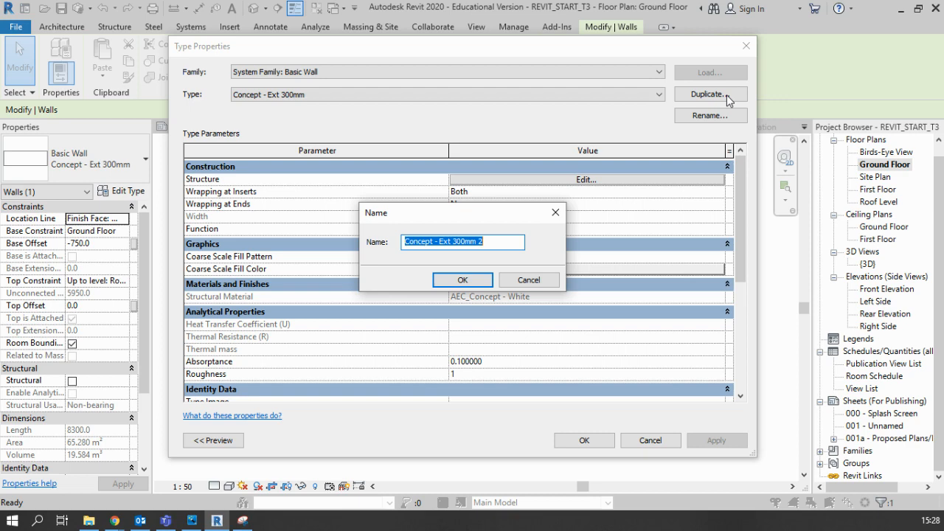
type("Bri")
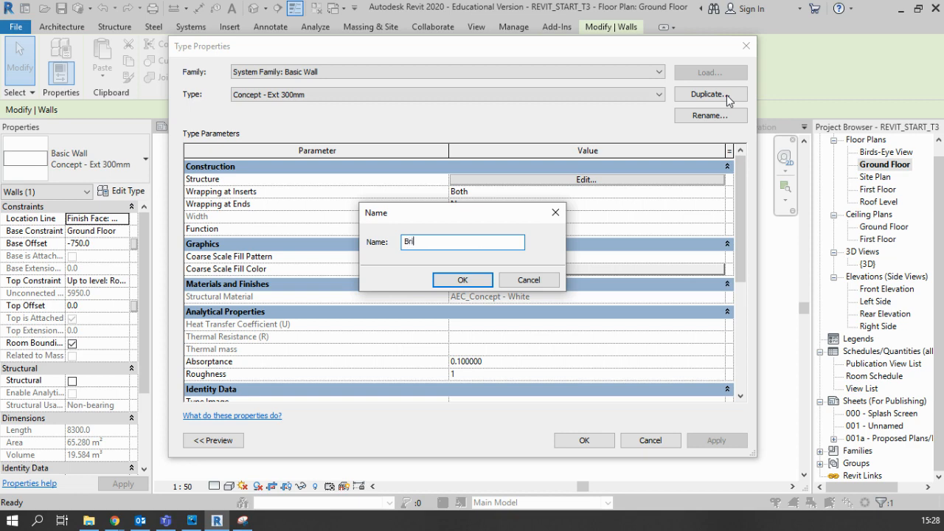
type("ck /Block 300 EXT")
left_click(472, 283)
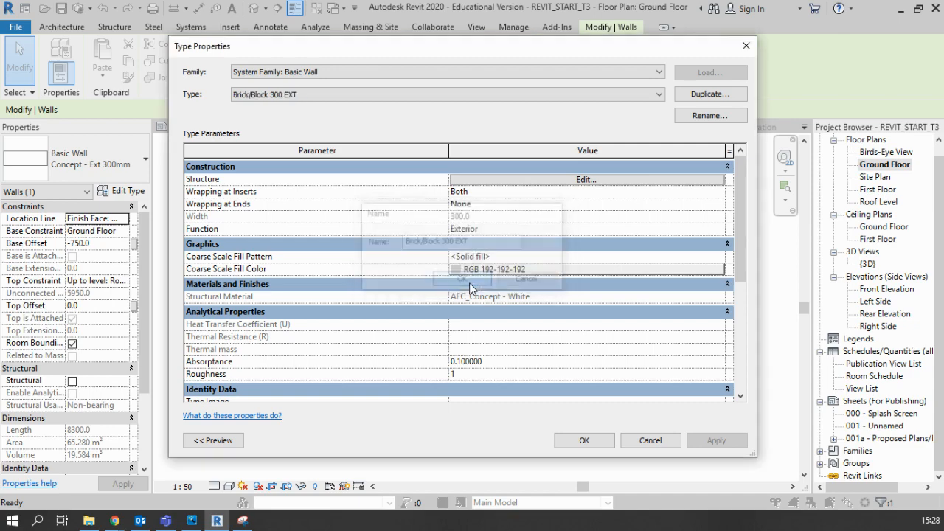
- Show the preview of the wall type beside its type parameters
left_click_drag(490, 47, 660, 56)
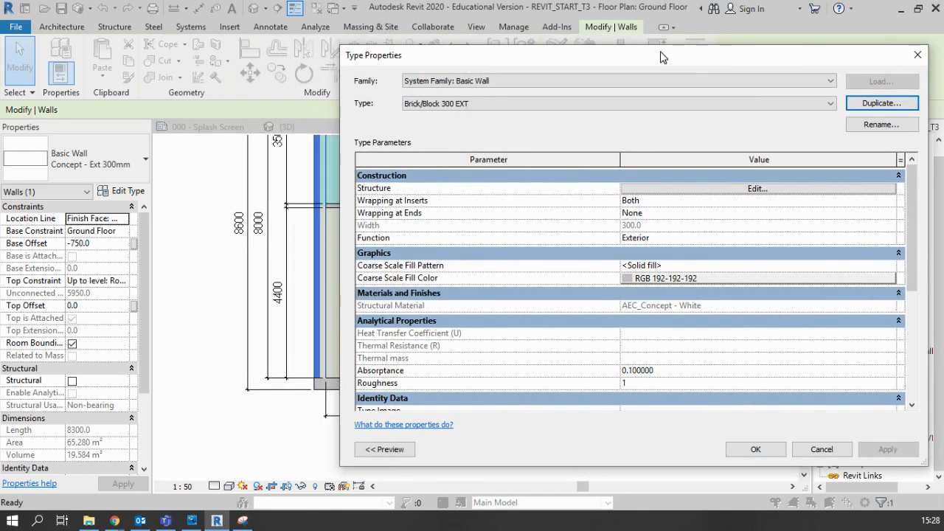
left_click(384, 450)
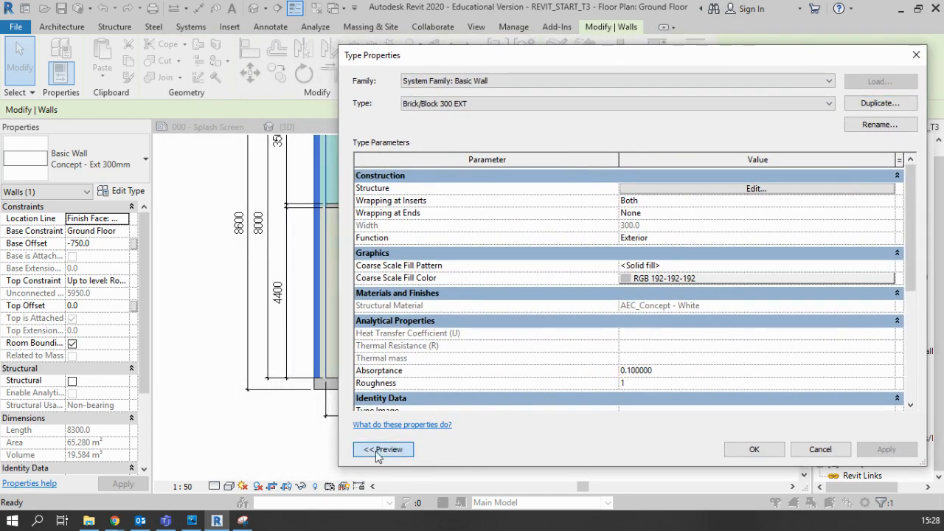
left_click_drag(537, 63, 375, 41)
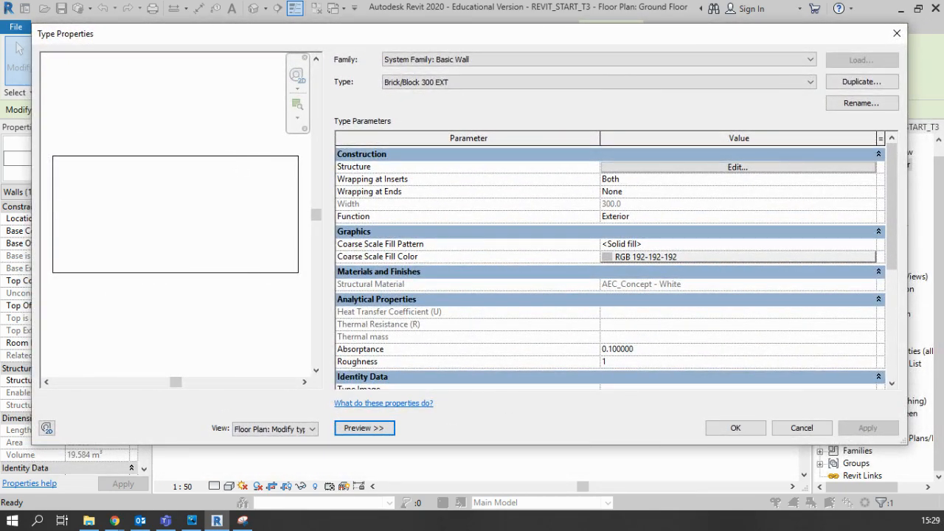
- Examine the masonry cavity wall reference picture in the Snipping Tool, and return to the wall's type properties
key("alt+Tab")
left_click_drag(0, 34, 249, 46)
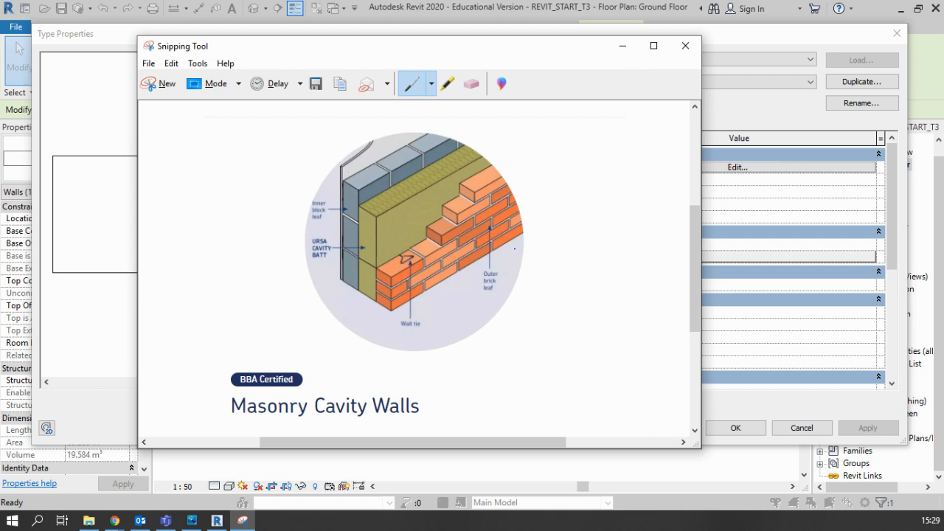
left_click(622, 45)
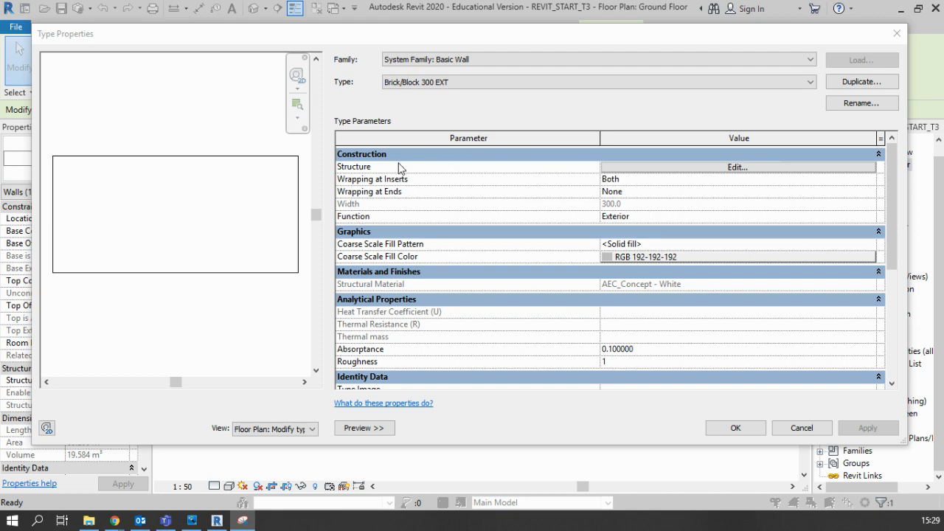
- Open the layer structure of the Brick/Block 300 EXT wall type and review the functions available for its structure layer
left_click(688, 170)
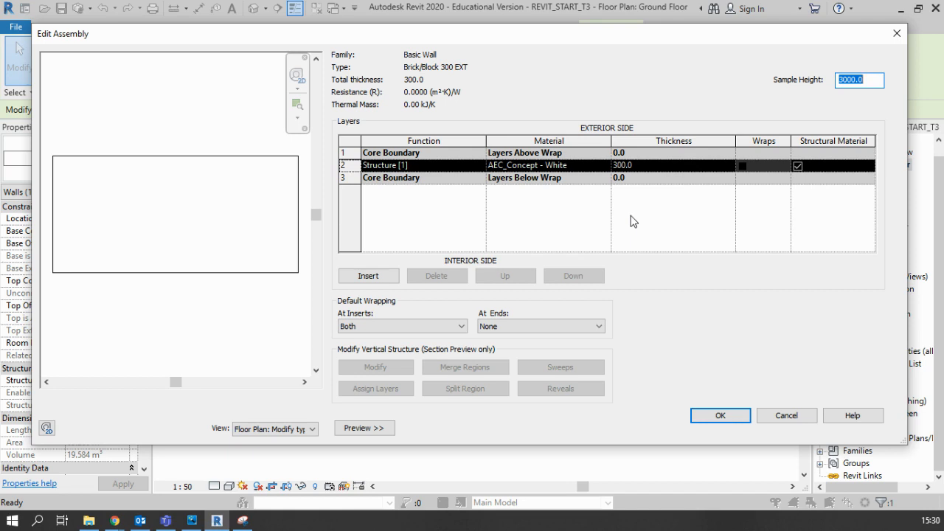
left_click(480, 171)
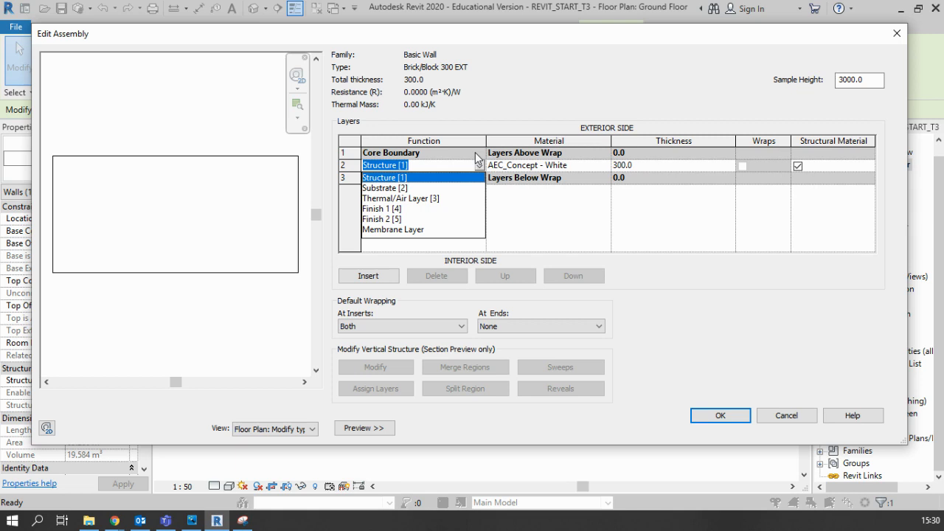
left_click(515, 213)
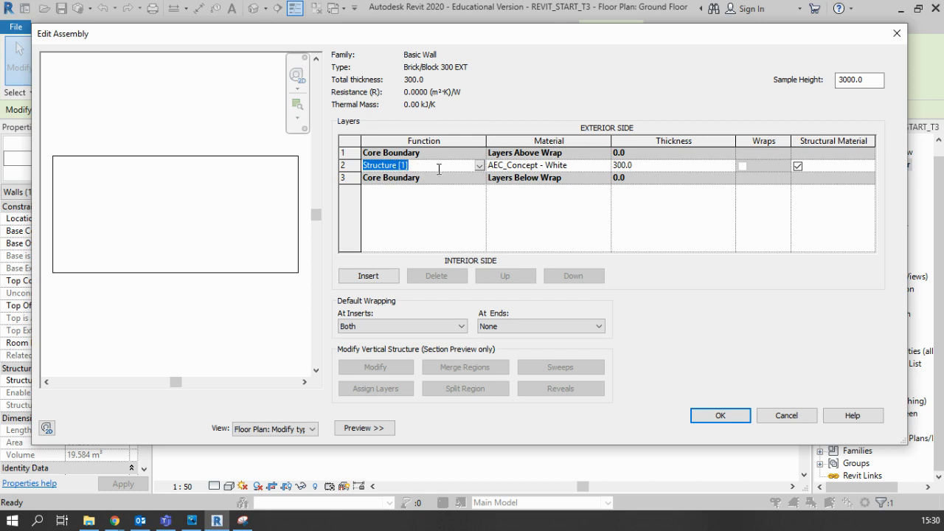
left_click(480, 165)
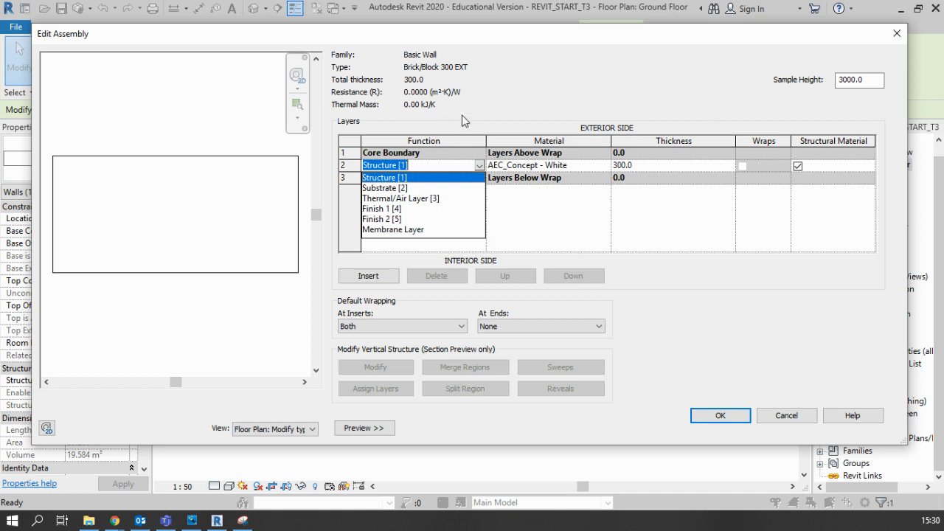
left_click(551, 211)
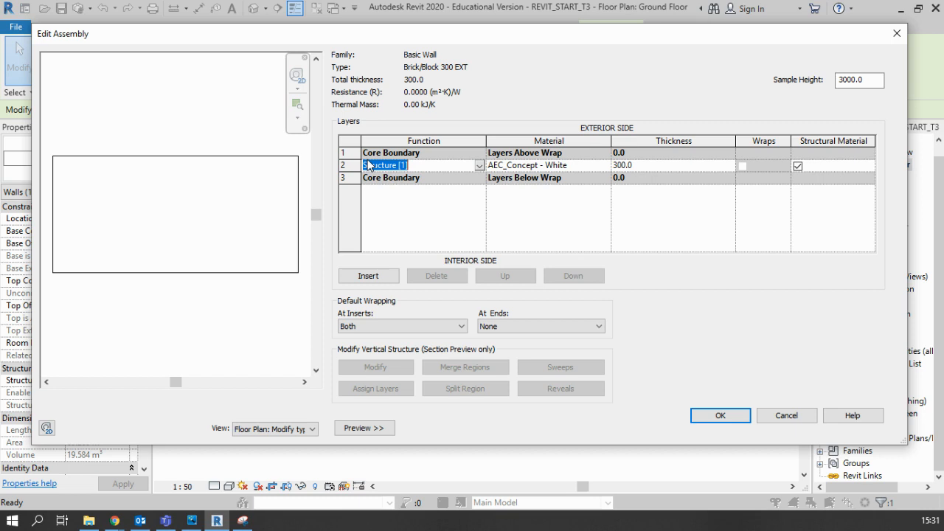
left_click(594, 166)
left_click(608, 166)
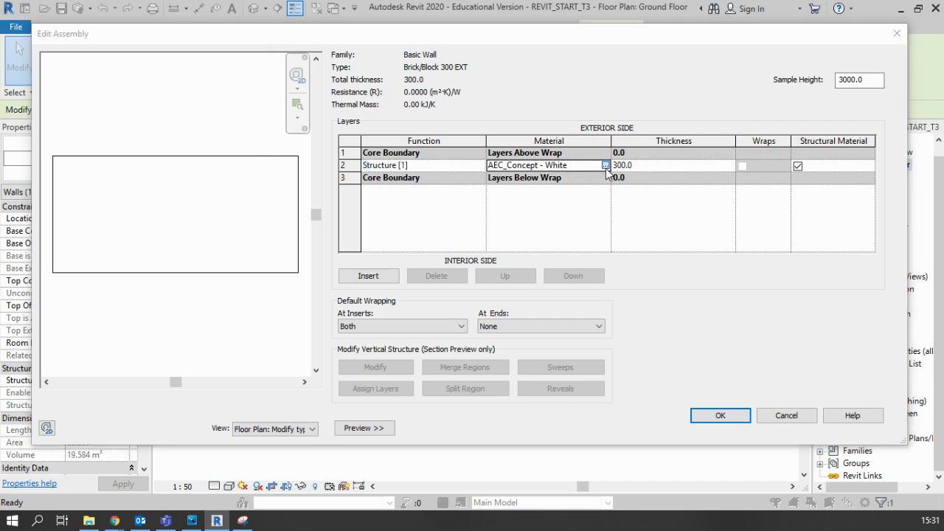
left_click(648, 50)
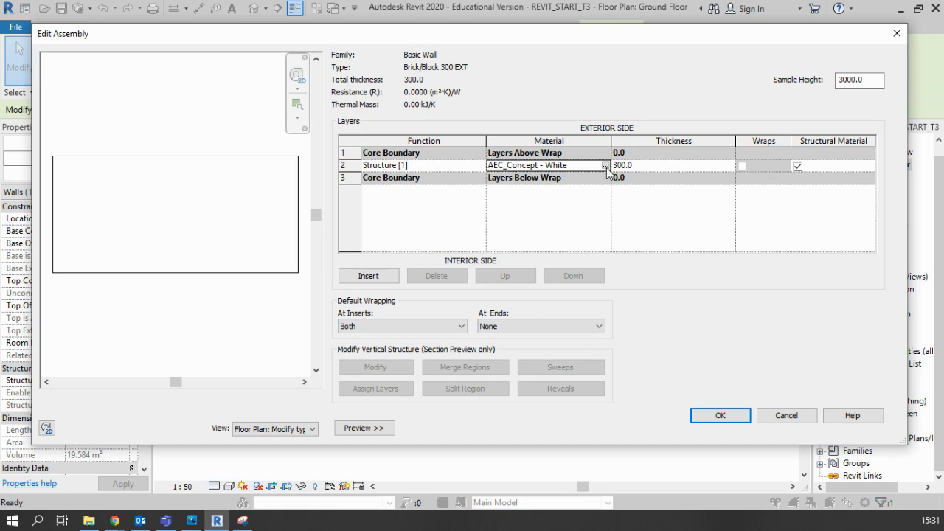
left_click(605, 166)
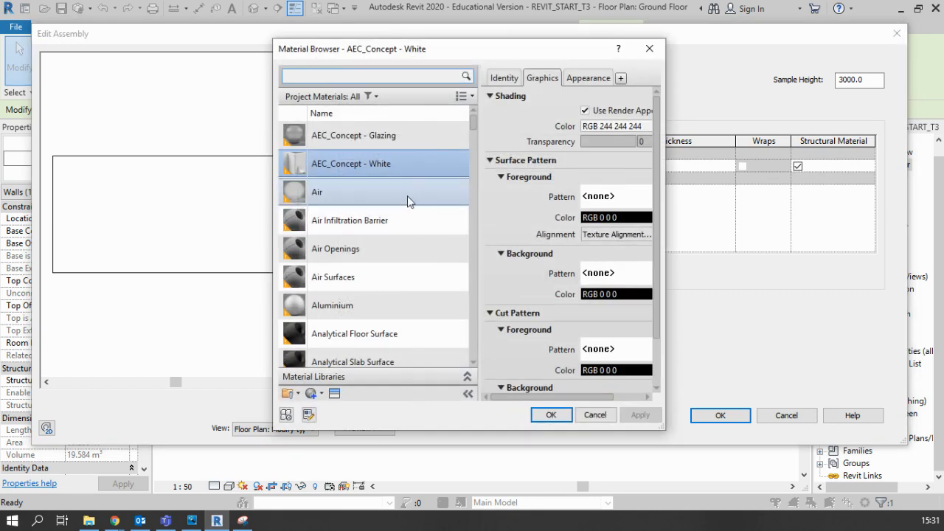
scroll(407, 196, "down", 6)
scroll(407, 195, "up", 1)
left_click(367, 75)
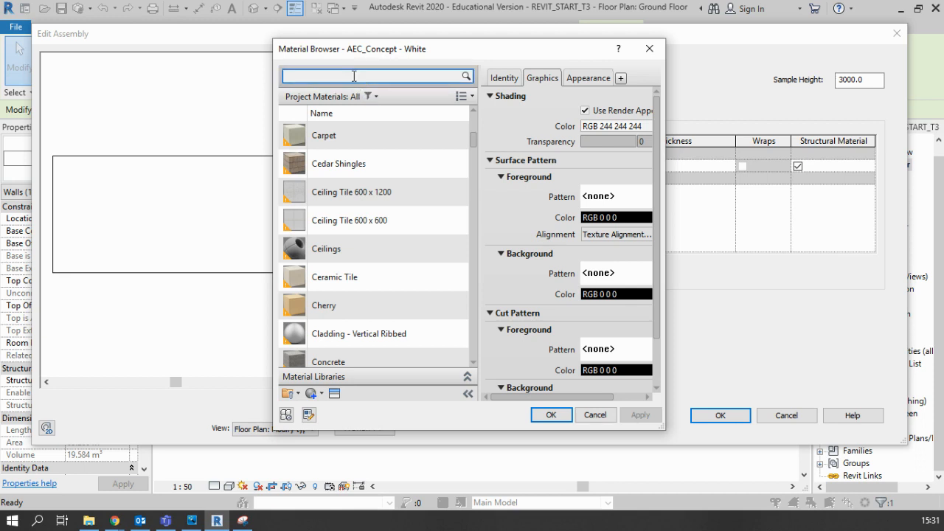
scroll(386, 365, "down", 1)
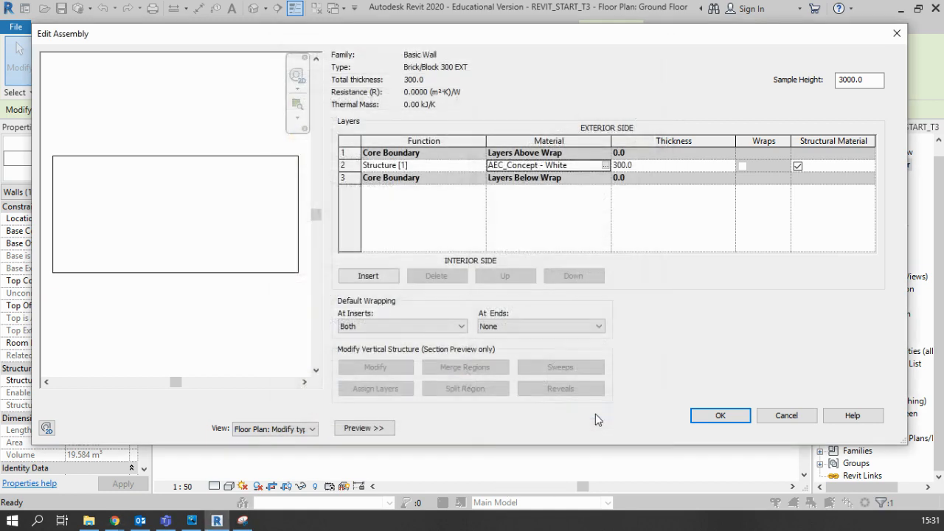
left_click(595, 415)
- Search the project materials for "block" and assign Concrete Masonry Units to the structure layer
left_click(606, 165)
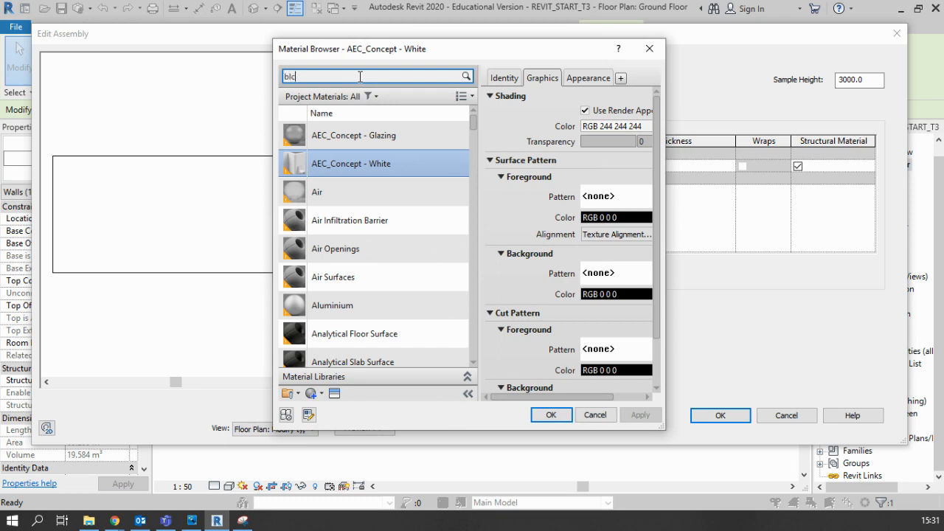
type("blcok")
key("BackSpace")
type("ock")
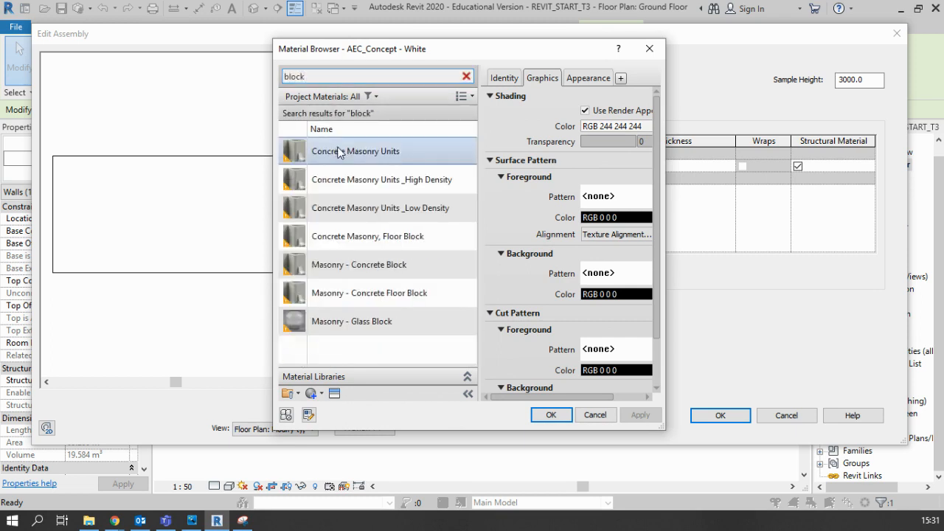
left_click(342, 152)
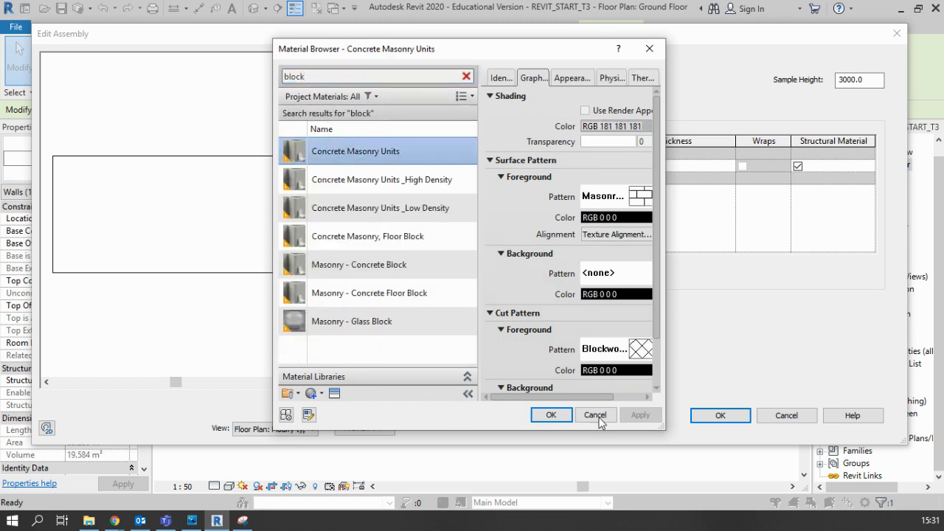
left_click(559, 417)
- Set the thickness of the Concrete Masonry Units layer to 100
left_click(653, 165)
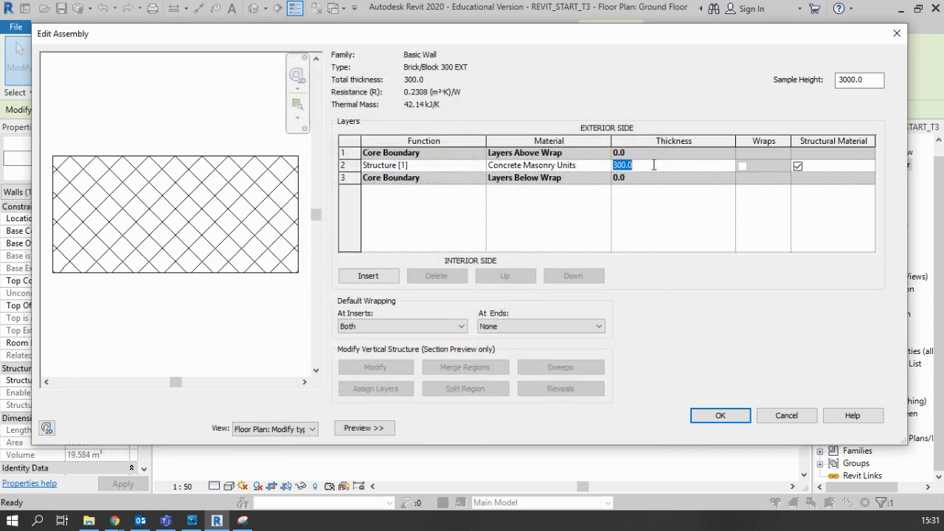
type("100")
key("Tab")
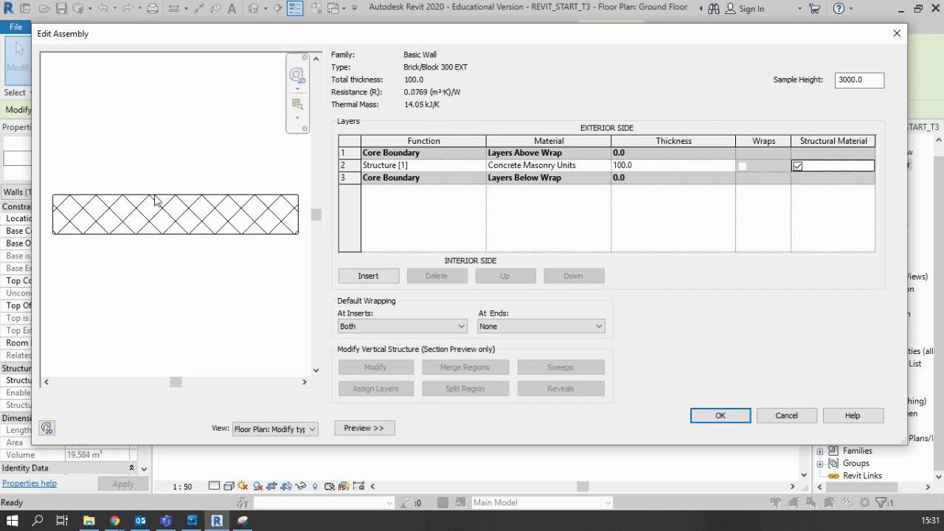
- Insert a new layer on the interior side, below the lower core boundary, with the function Finish 1 [4]
left_click(370, 278)
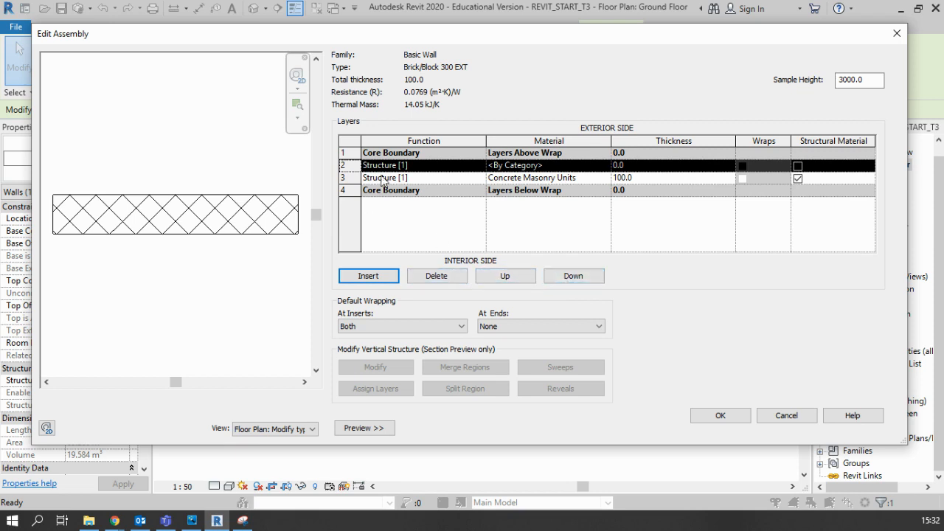
left_click(569, 276)
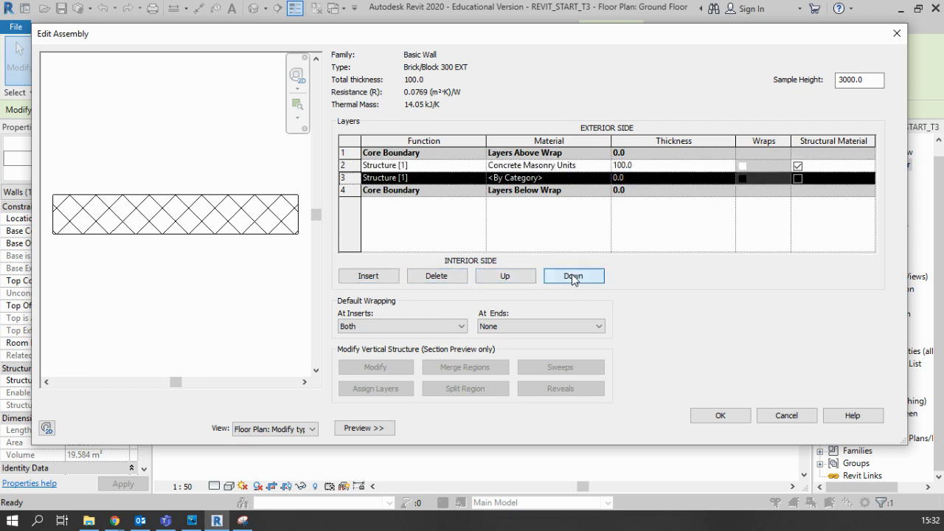
left_click(572, 276)
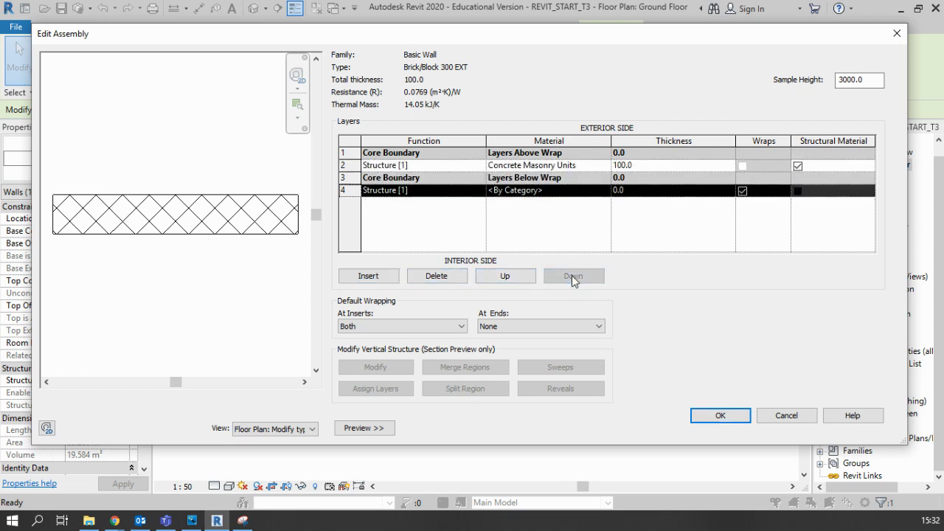
left_click(472, 191)
left_click(480, 191)
left_click(389, 234)
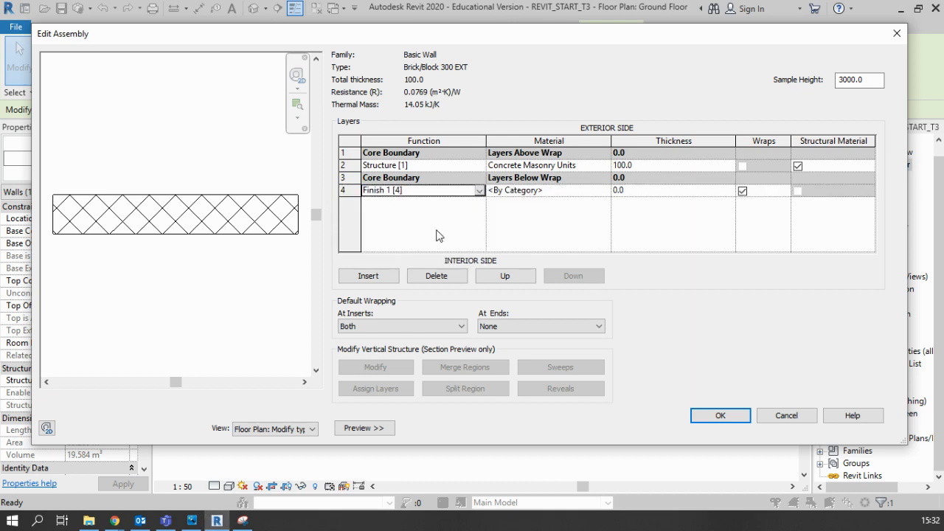
- Search the materials for "plaster", assign Gypsum Wall Board to the interior Finish 1 [4] layer and set its thickness to 12.5
left_click(579, 193)
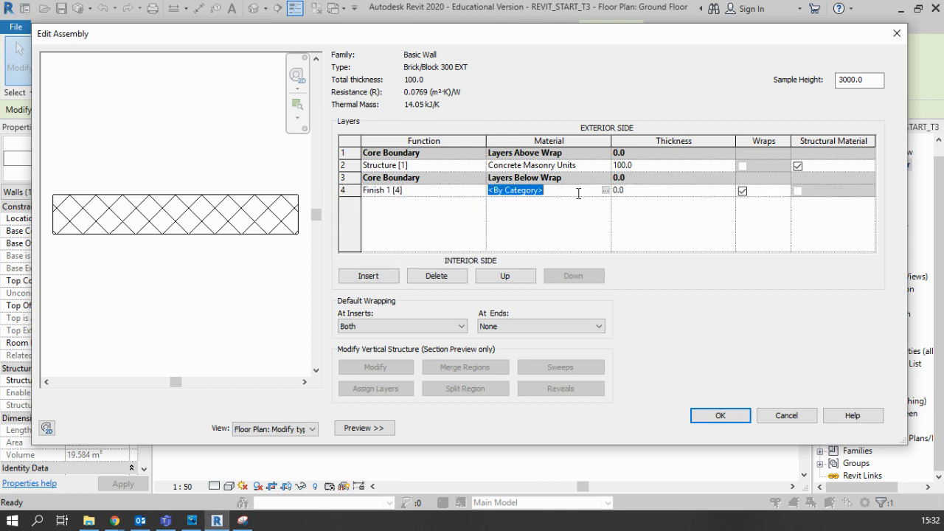
left_click(605, 191)
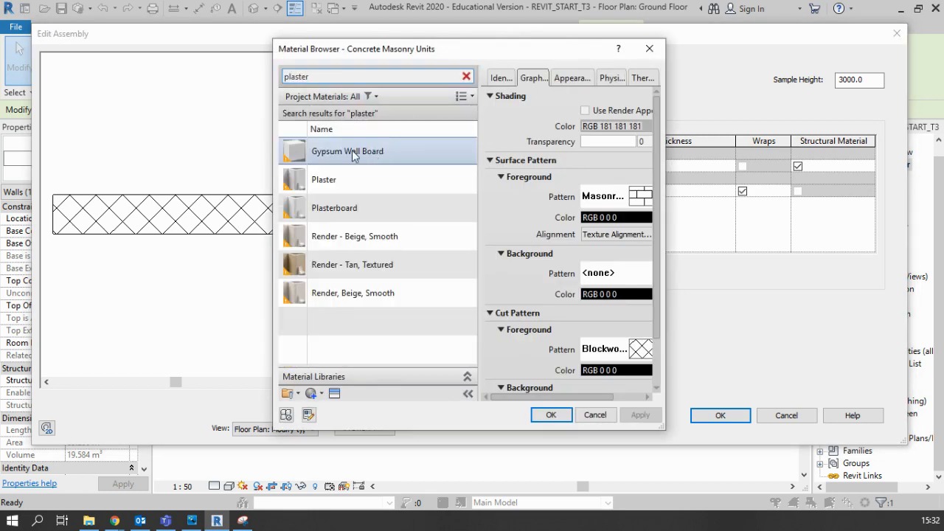
left_click(366, 153)
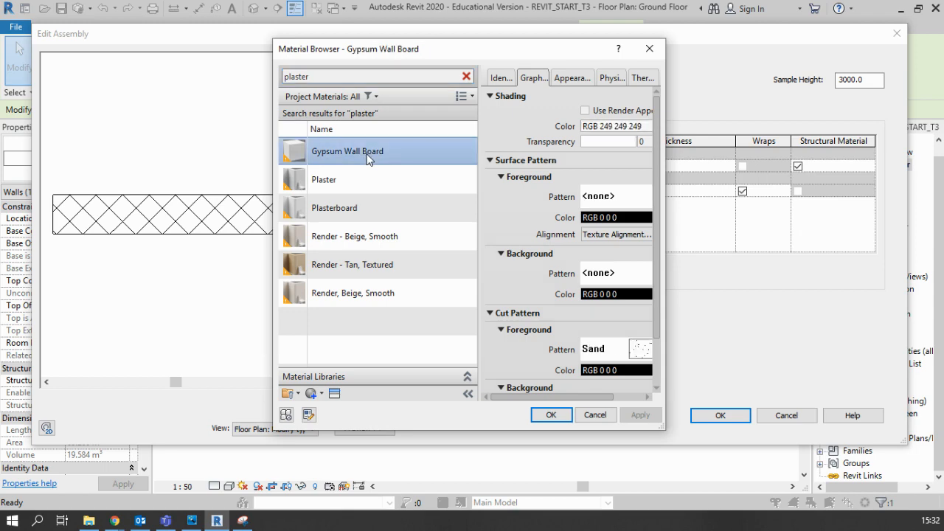
left_click(551, 414)
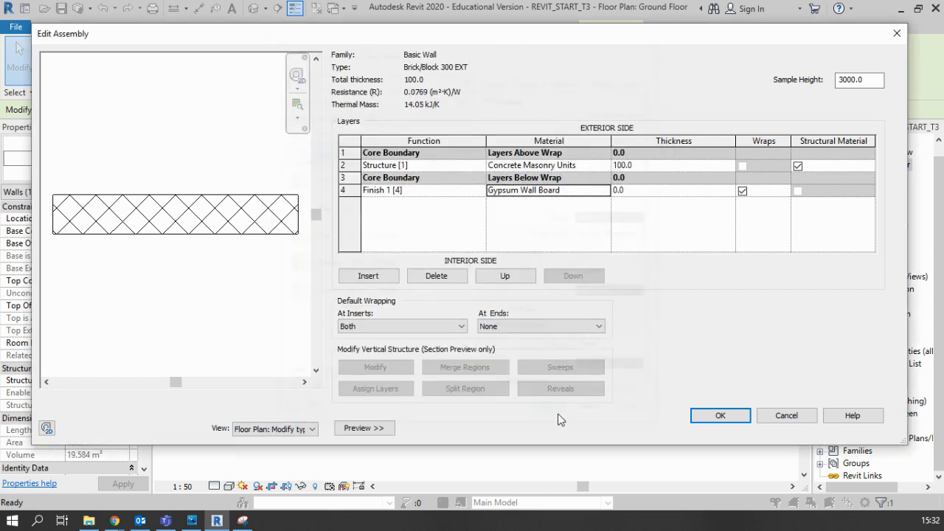
left_click(649, 191)
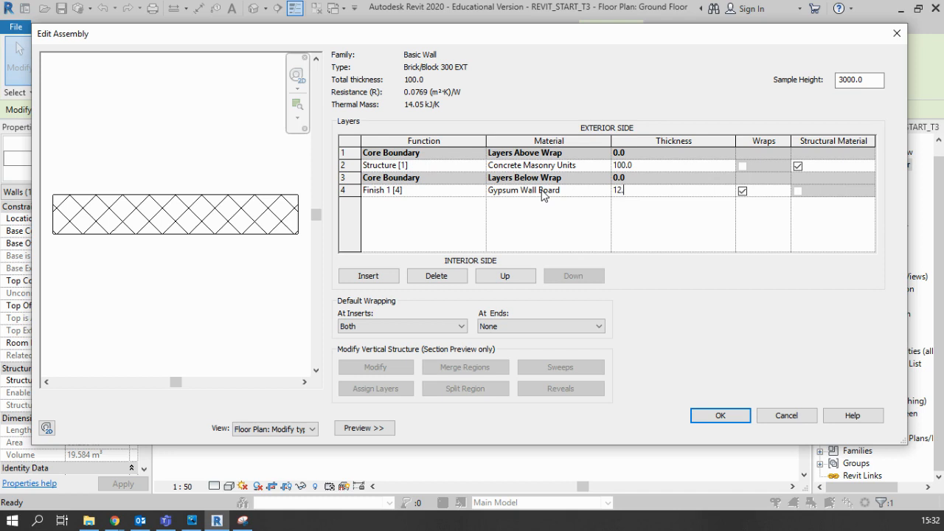
left_click(646, 228)
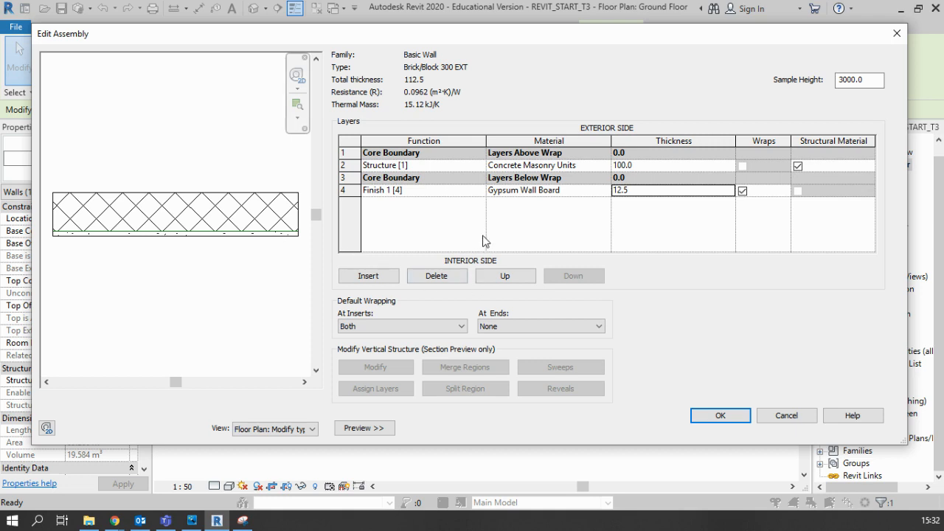
- Insert a layer outside the core on the exterior side and give it the function Thermal/Air Layer [3]
left_click(377, 278)
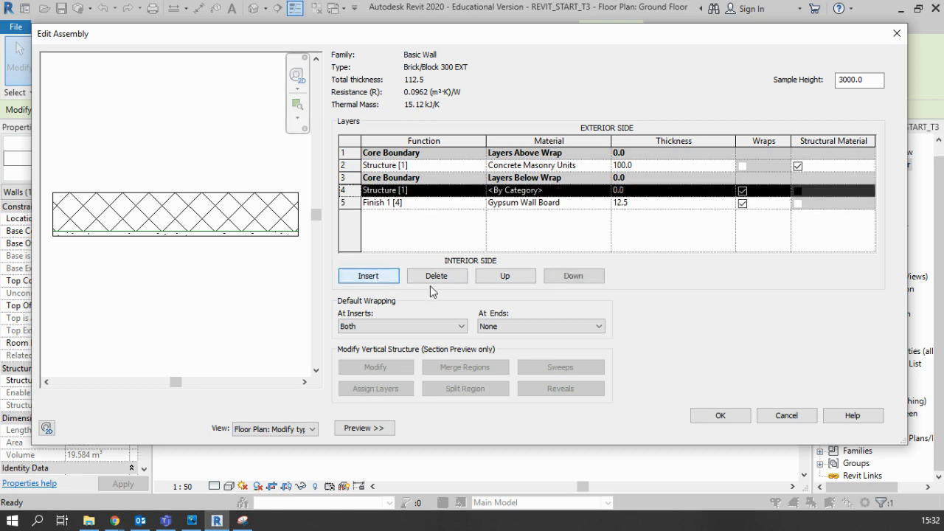
left_click(517, 277)
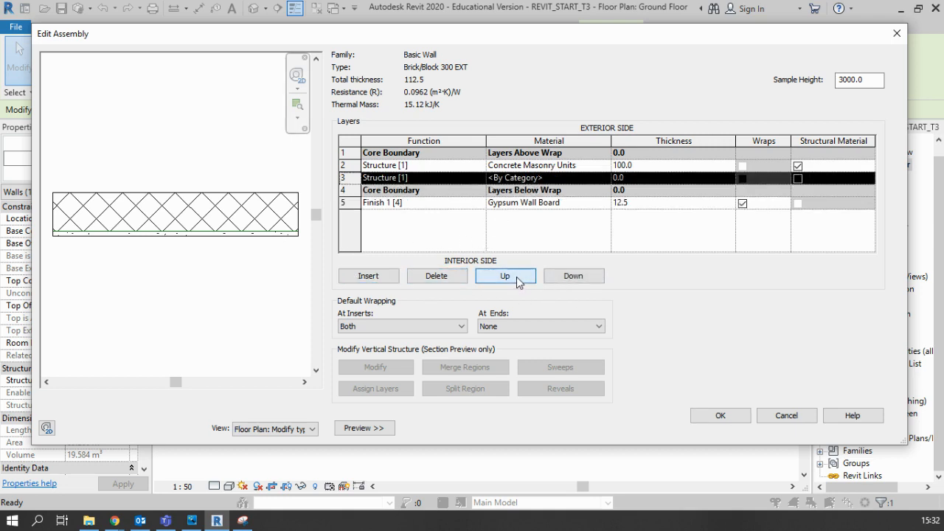
left_click(516, 276)
left_click(518, 275)
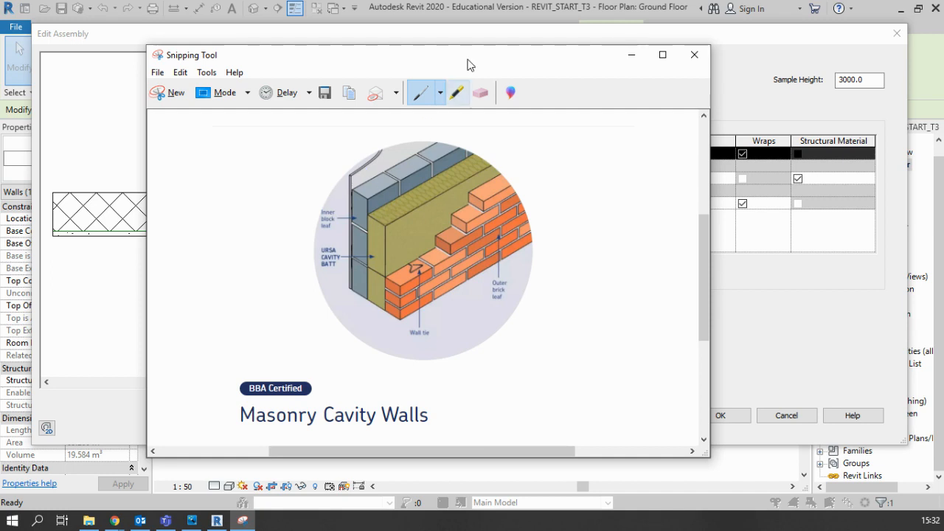
left_click_drag(474, 56, 0, 96)
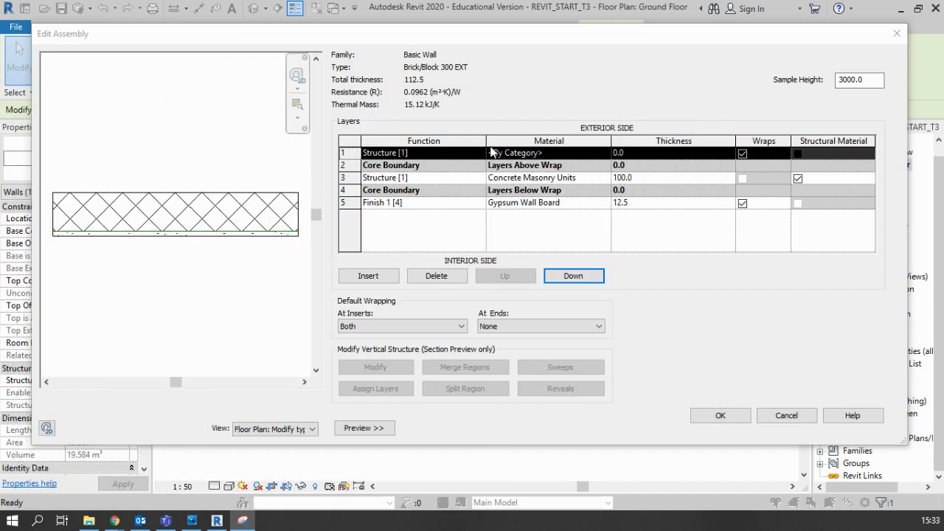
left_click(443, 153)
left_click(479, 153)
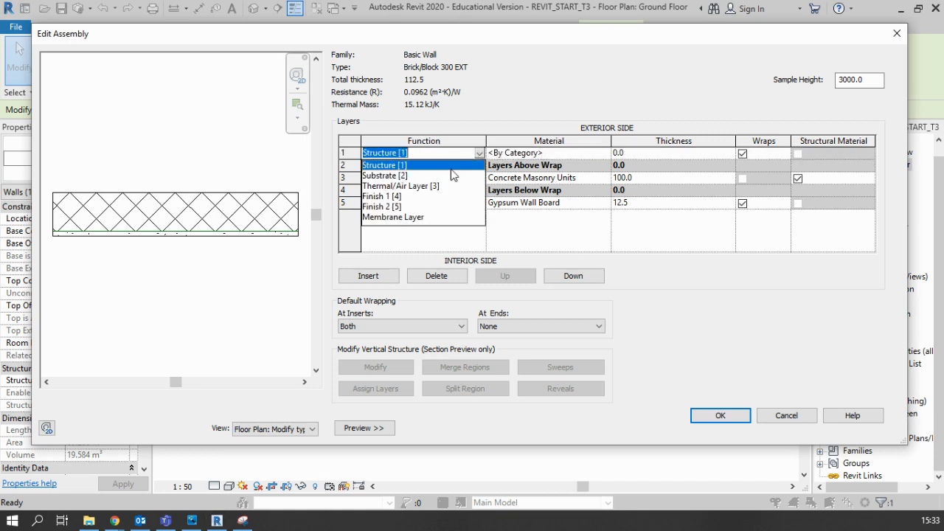
left_click(411, 187)
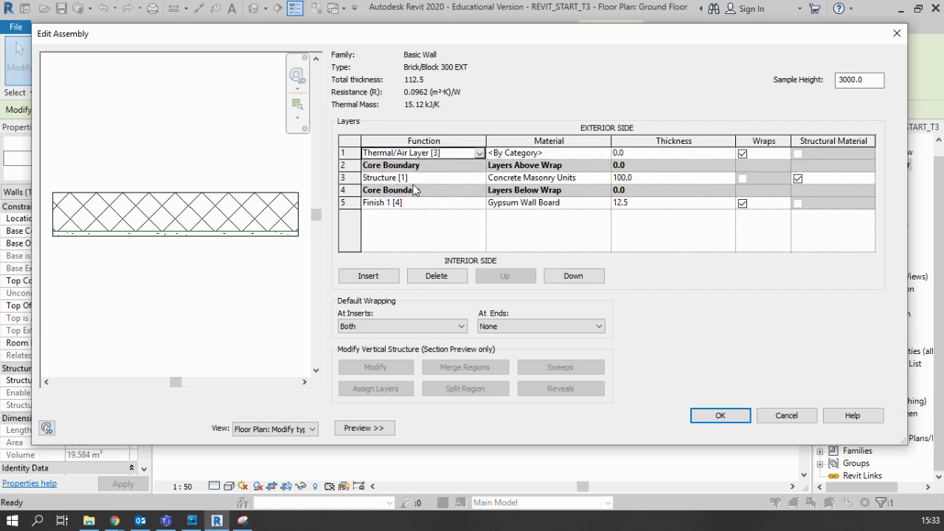
- Search the project materials for "insu" and assign Insulation / Thermal Barriers - Cavity Fill to the Thermal/Air layer
left_click(602, 156)
left_click(605, 153)
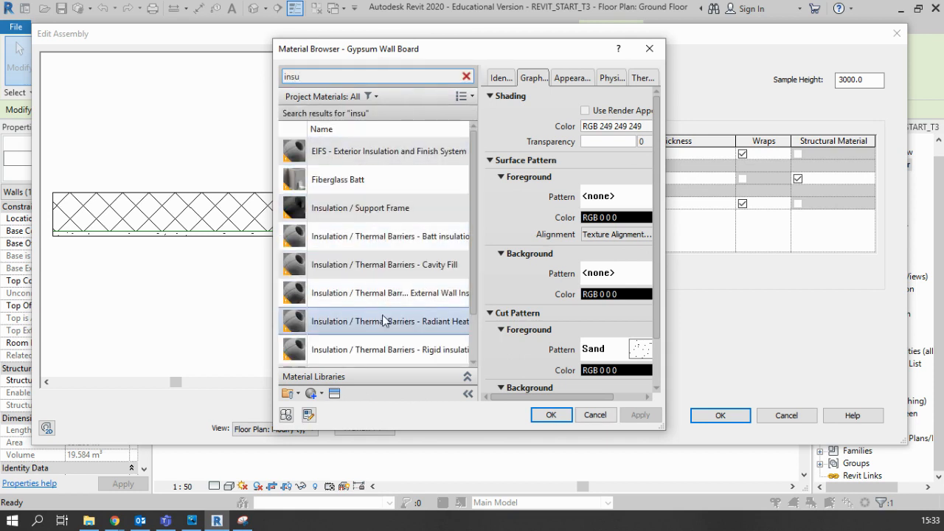
scroll(382, 319, "down", 2)
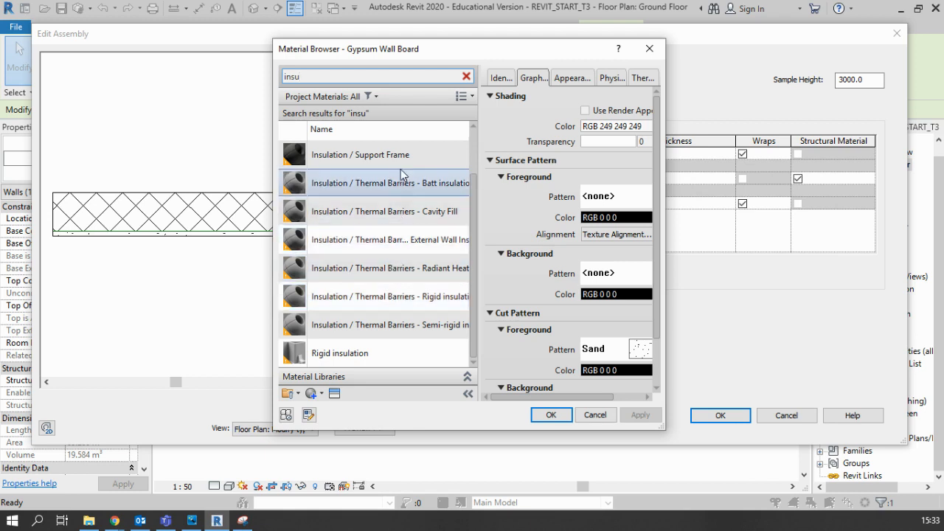
left_click(388, 215)
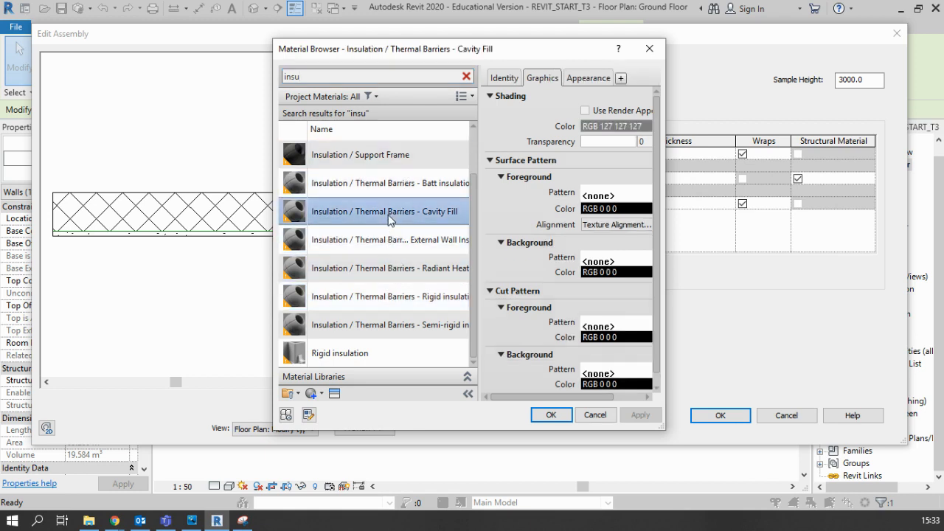
left_click(564, 418)
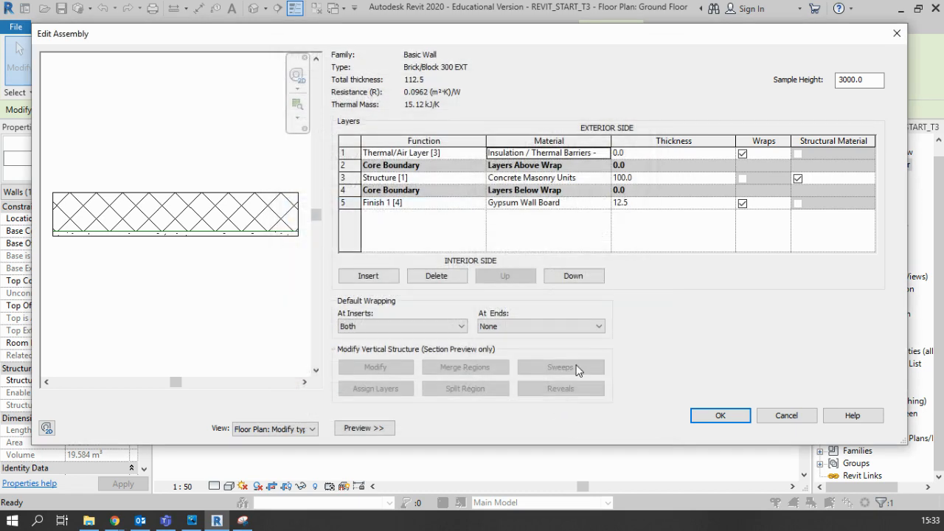
- Set the thickness of the cavity fill insulation layer to 100
left_click(633, 154)
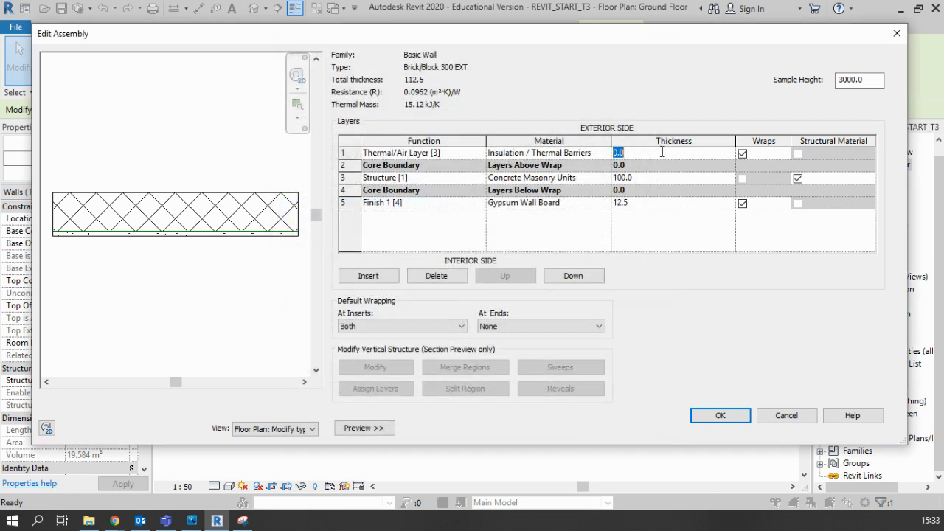
type("100")
left_click(590, 229)
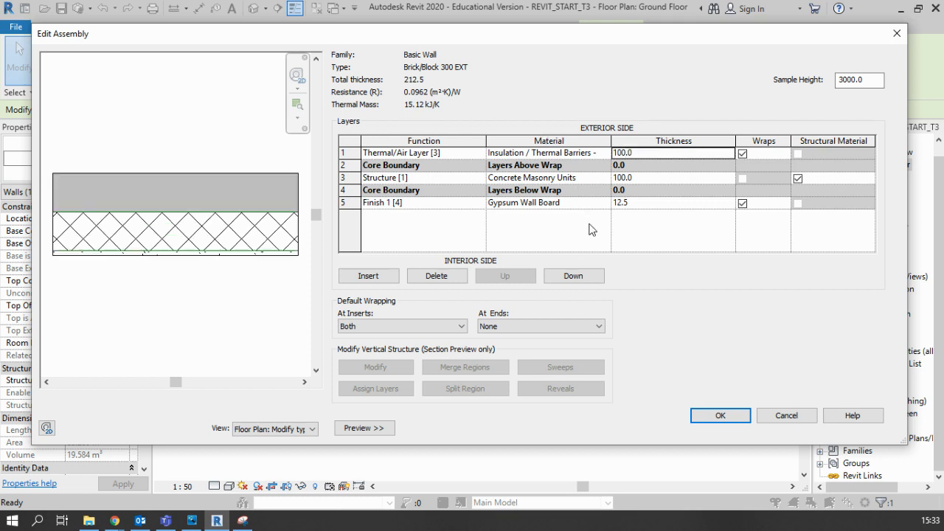
- Insert an outermost layer on the exterior side of the insulation with the function Finish 2 [5]
left_click(371, 277)
left_click(479, 154)
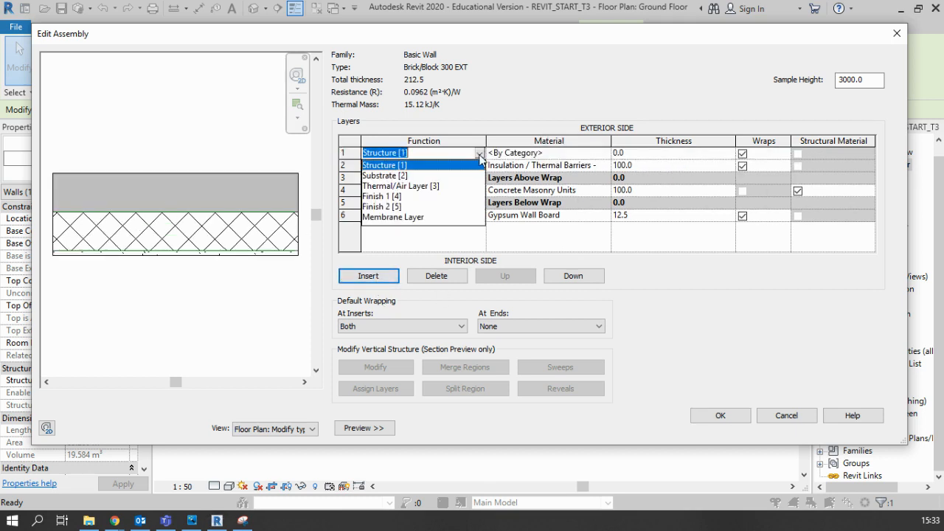
left_click(382, 208)
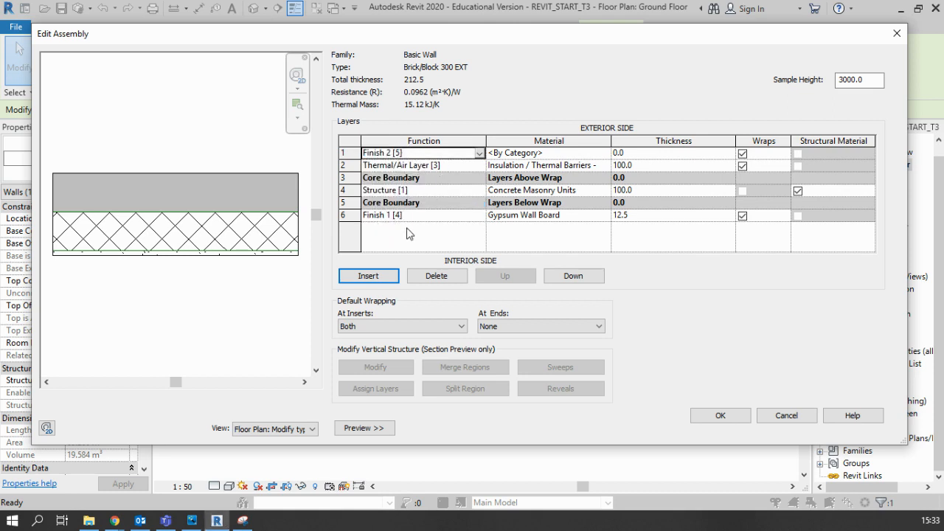
- Search the project materials for "brick" and assign Brick, Common to the exterior Finish 2 [5] layer
left_click(582, 156)
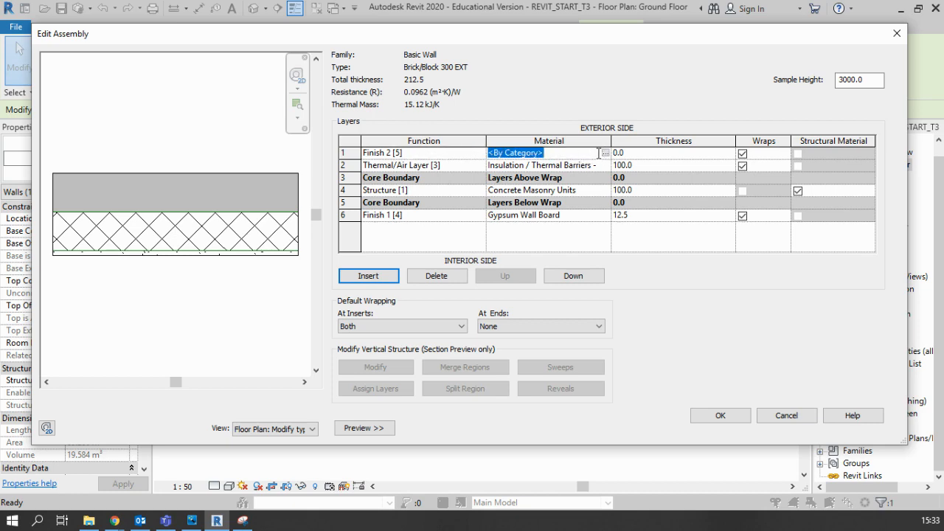
left_click(605, 153)
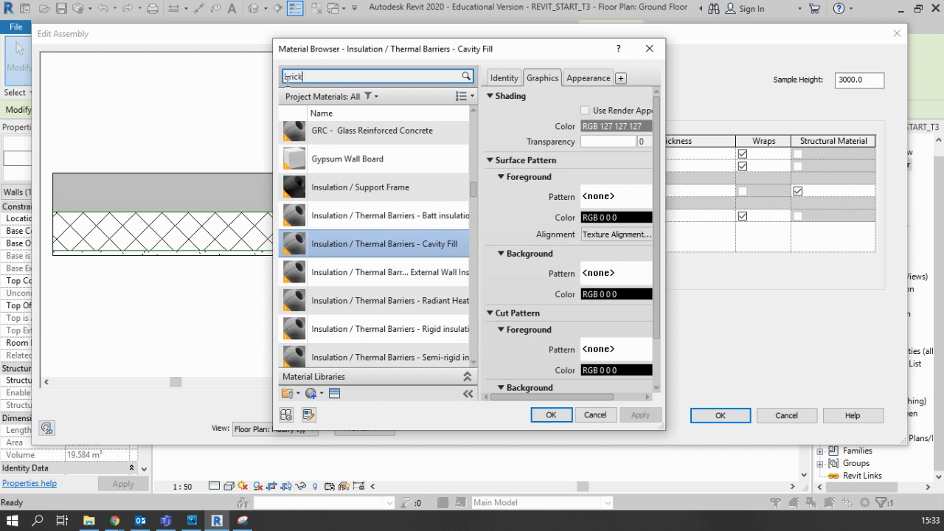
scroll(392, 300, "down", 1)
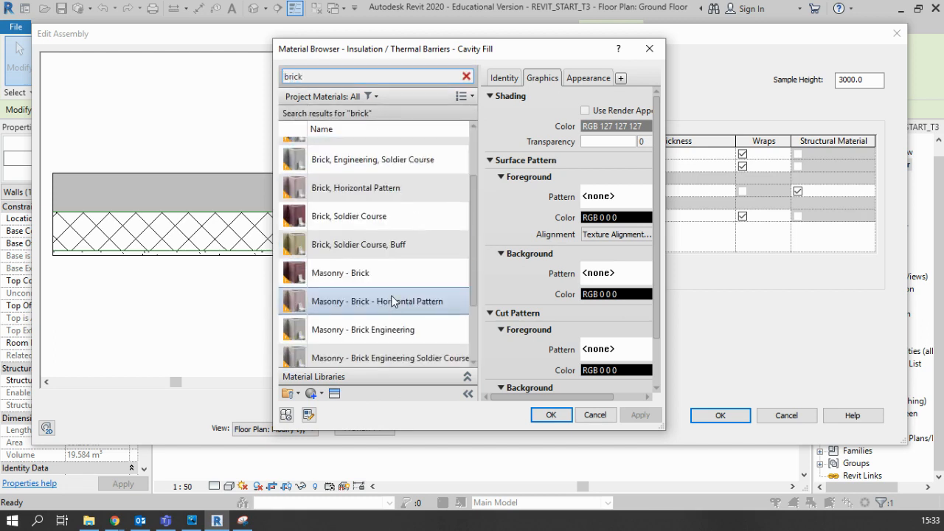
scroll(392, 301, "down", 2)
scroll(405, 351, "up", 5)
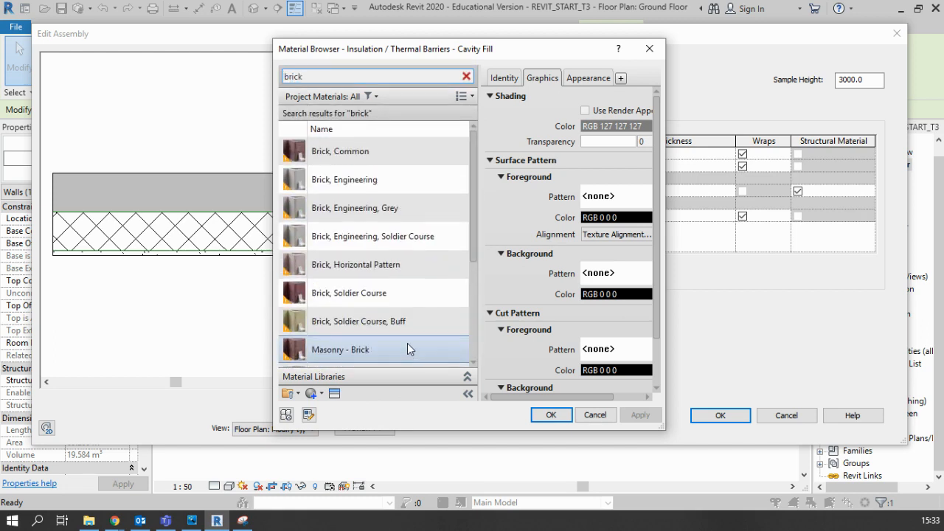
left_click(431, 150)
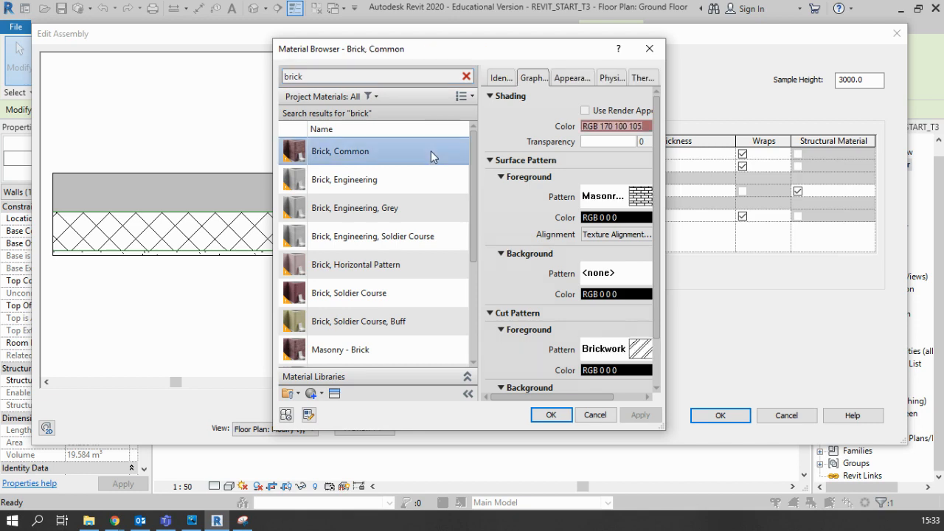
left_click(568, 419)
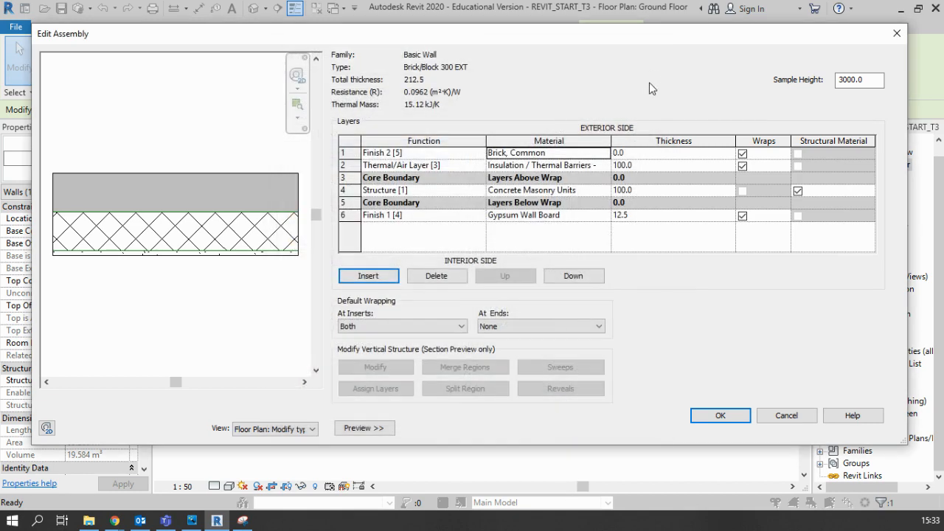
- Set the thickness of the Brick, Common layer to 100
left_click(674, 154)
left_click_drag(674, 155, 594, 161)
type("100")
left_click(594, 247)
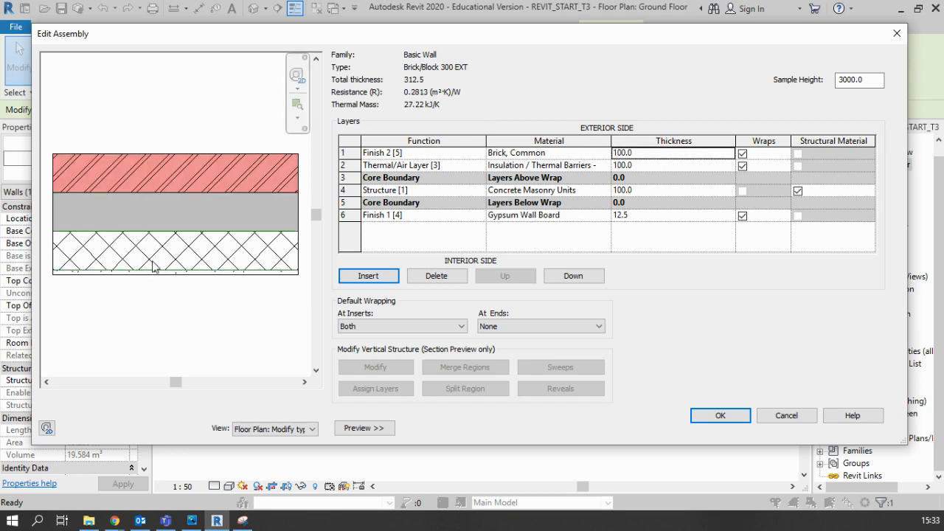
- Compare the layer build-up with the masonry cavity wall reference image and apply the structure to the Brick/Block 300 EXT type
left_click_drag(0, 111, 537, 60)
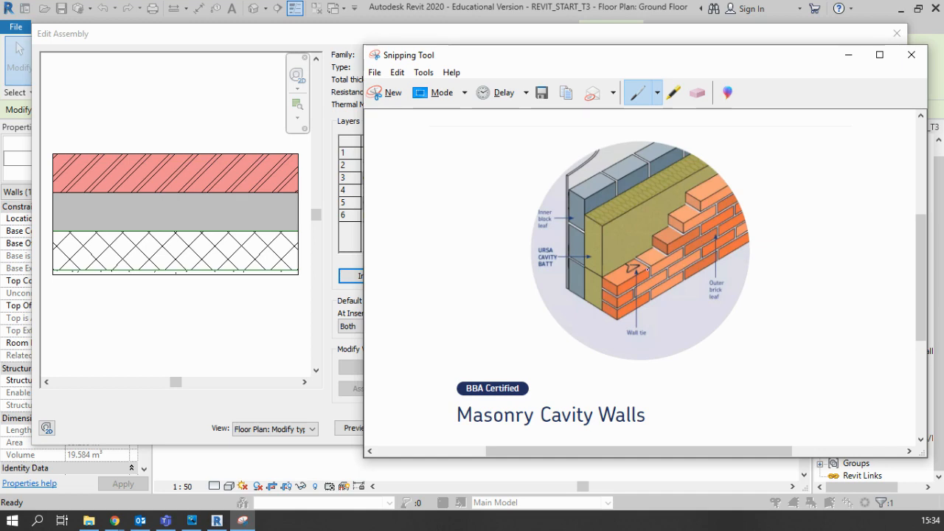
left_click(848, 54)
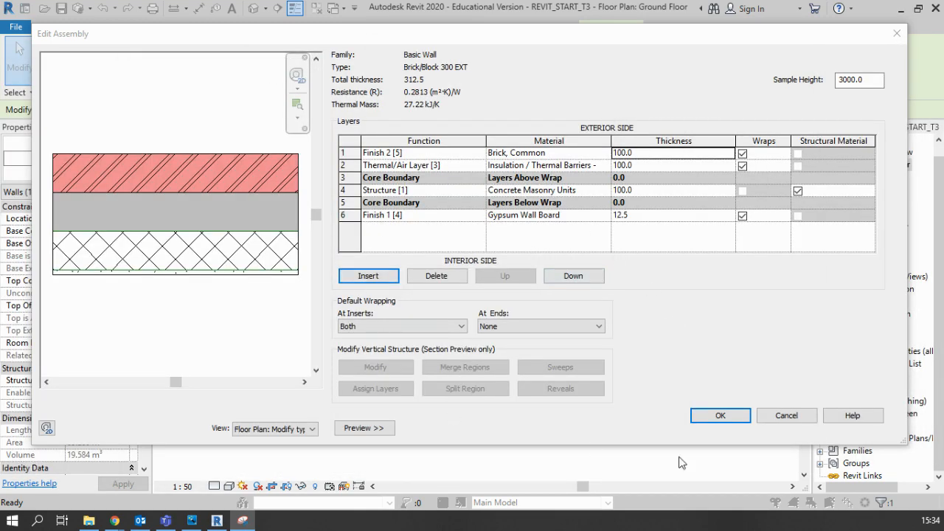
left_click(706, 416)
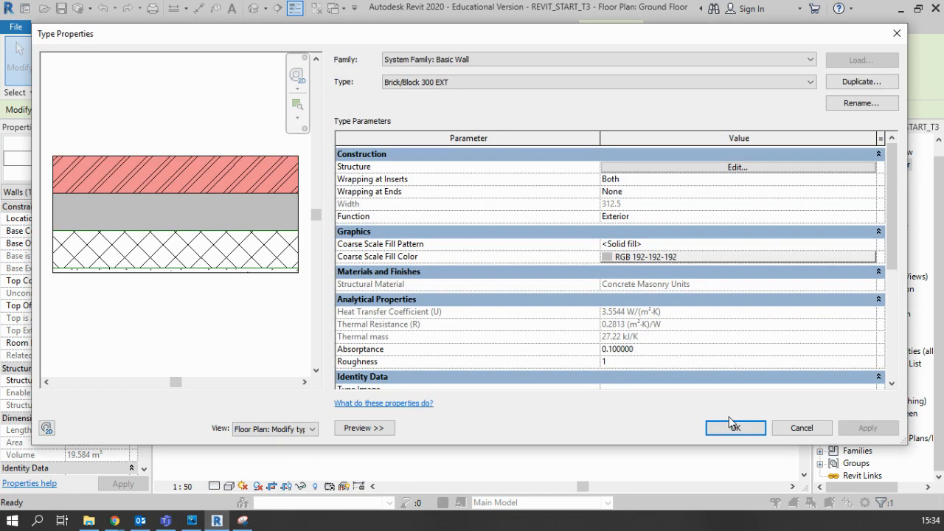
left_click(726, 434)
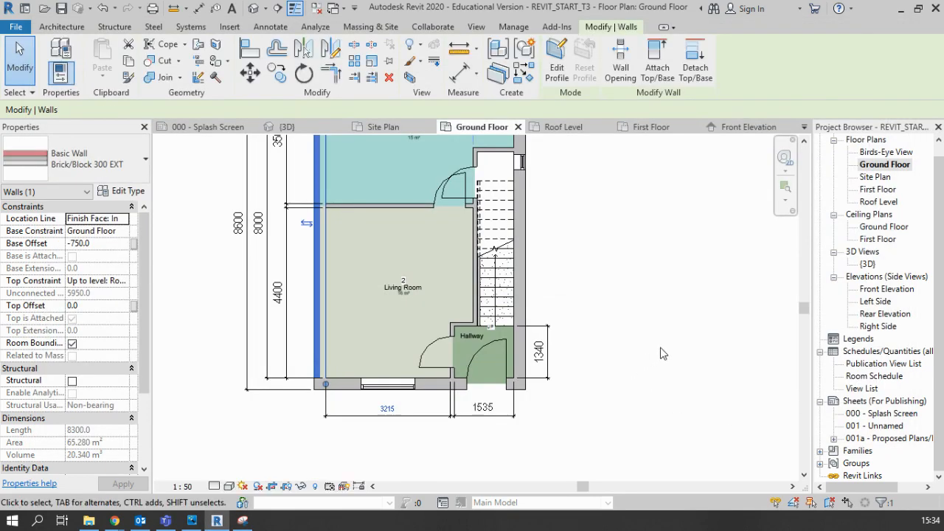
left_click(661, 353)
- Select every Concept - Ext 300mm wall in the entire project and change their type to Brick/Block 300 EXT
scroll(599, 191, "down", 2)
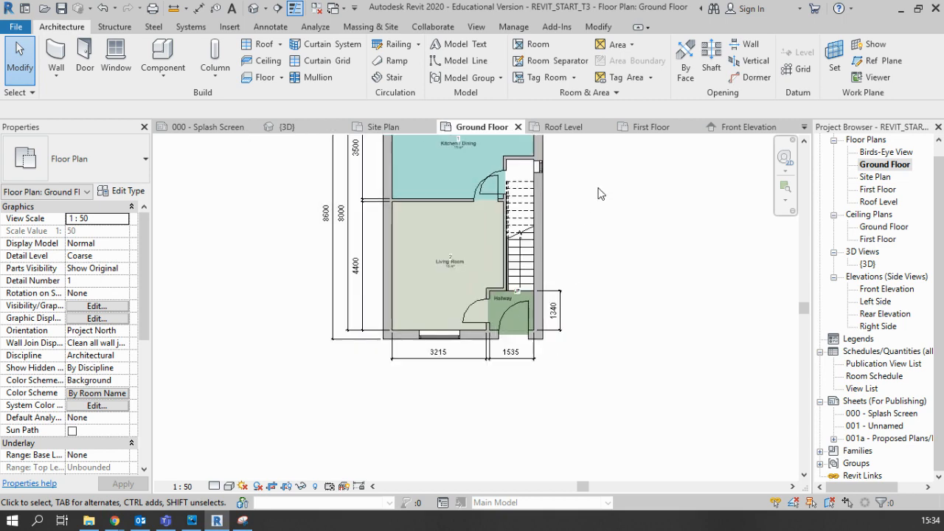
scroll(565, 246, "down", 3)
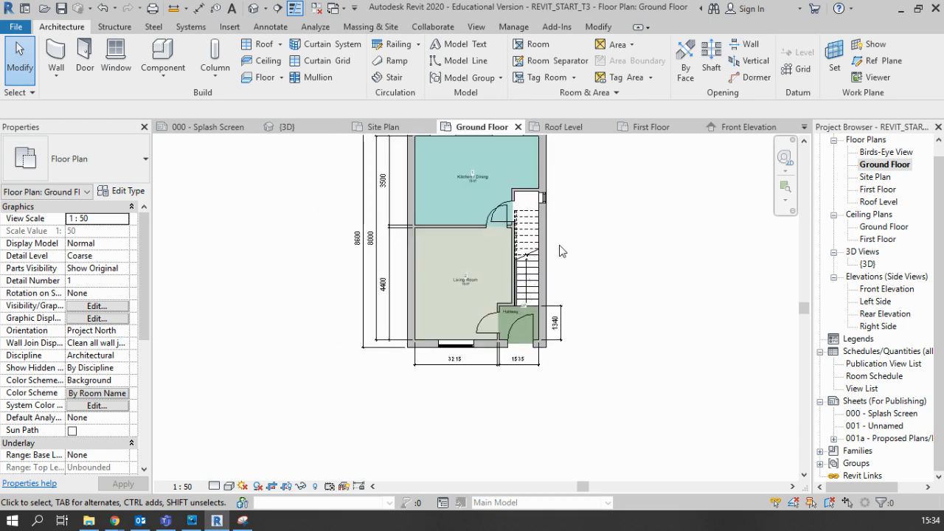
scroll(556, 213, "up", 2)
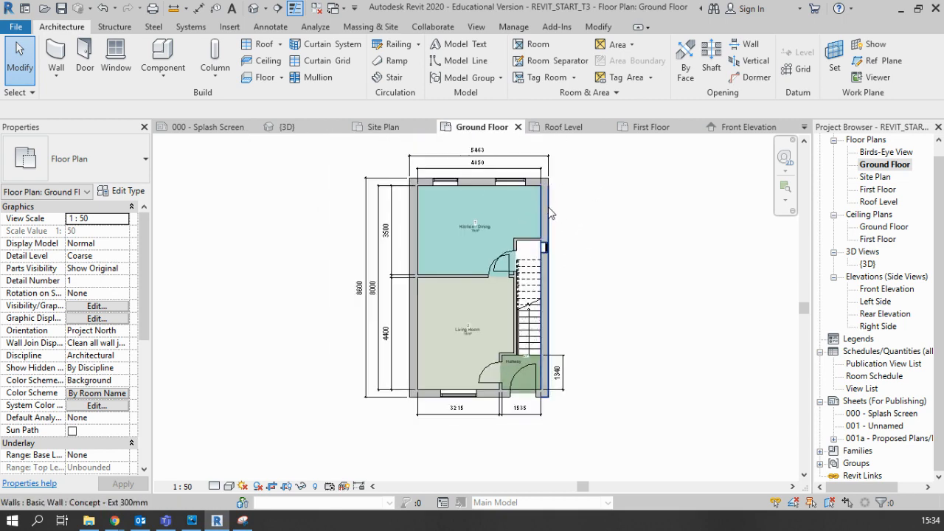
left_click(549, 215)
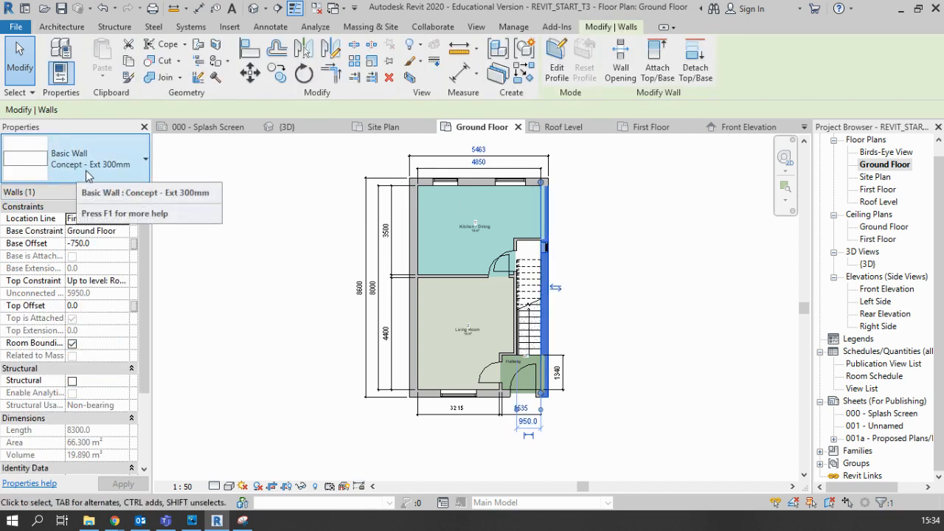
key("s")
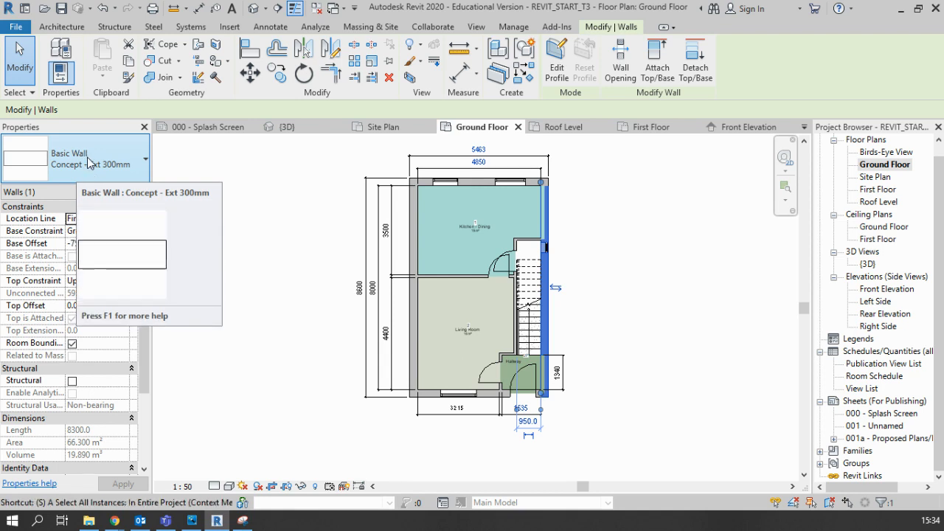
key("a")
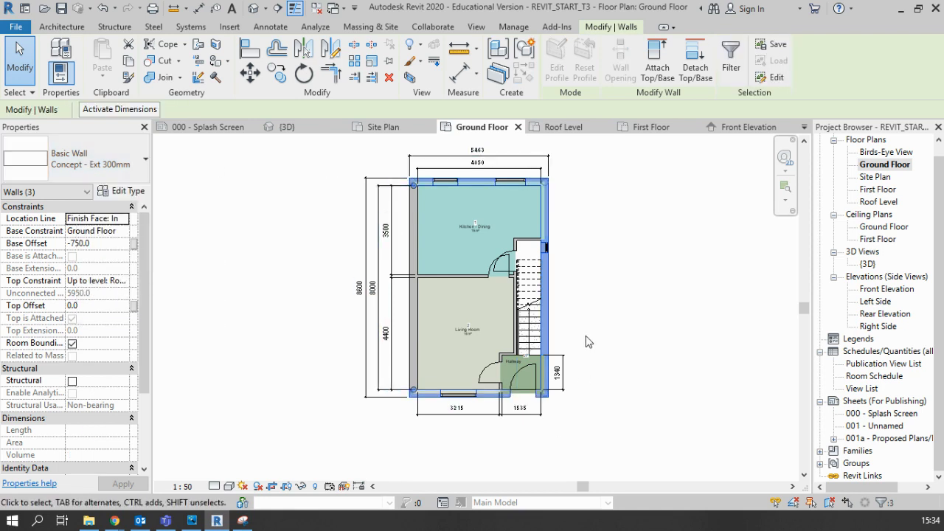
left_click(130, 171)
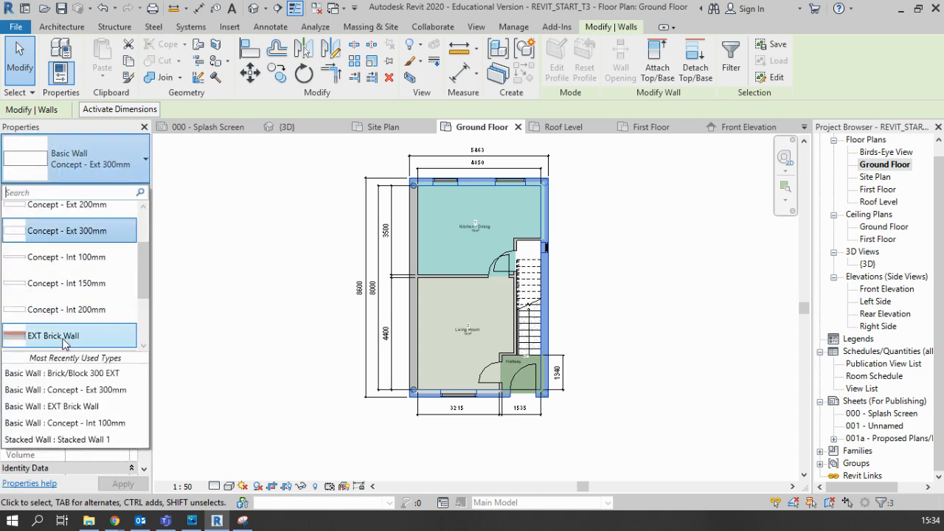
scroll(80, 308, "down", 1)
scroll(80, 308, "up", 3)
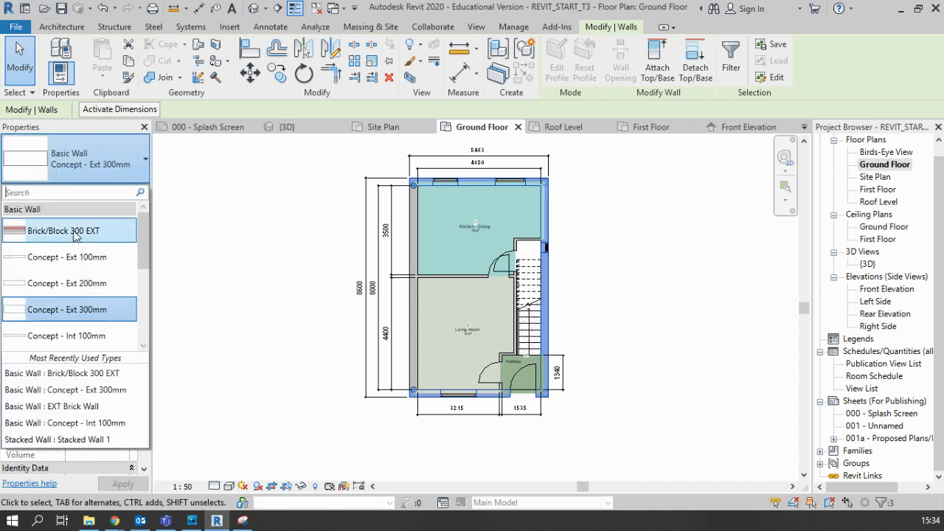
mouse_move(96, 239)
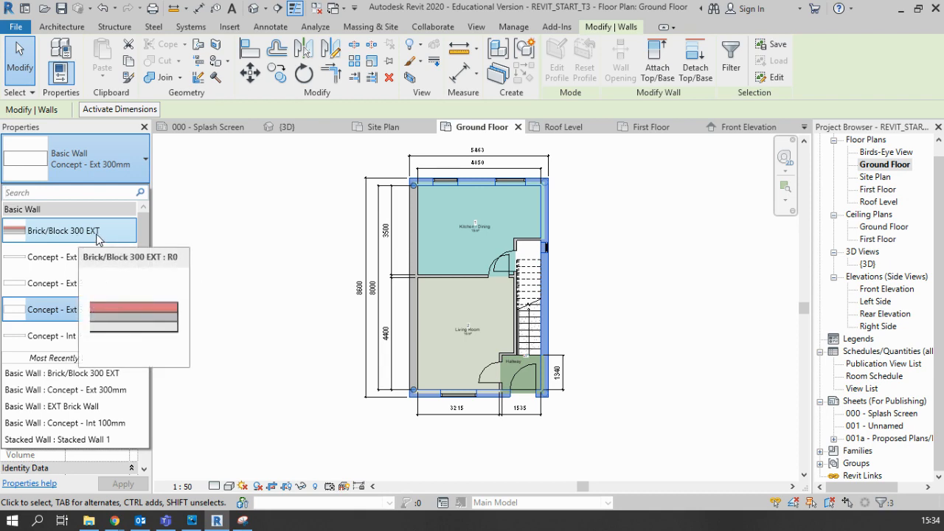
left_click(94, 233)
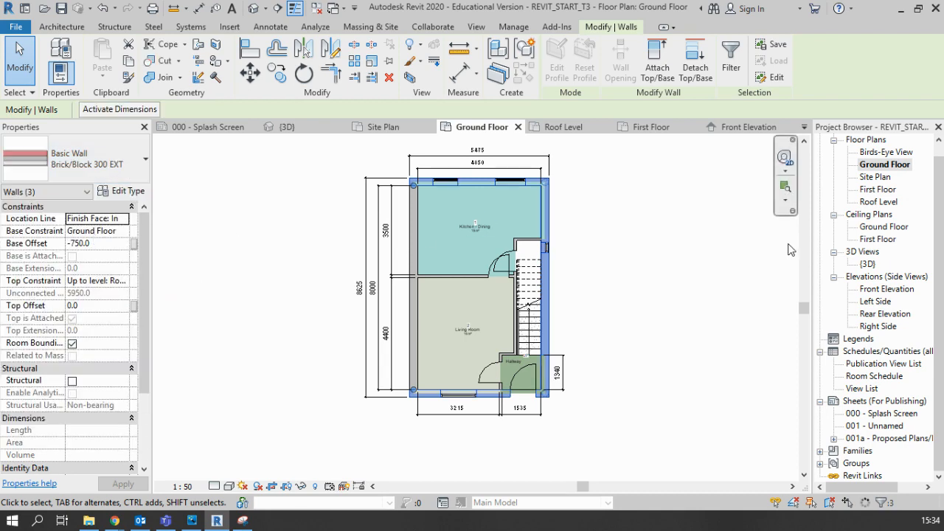
left_click(687, 265)
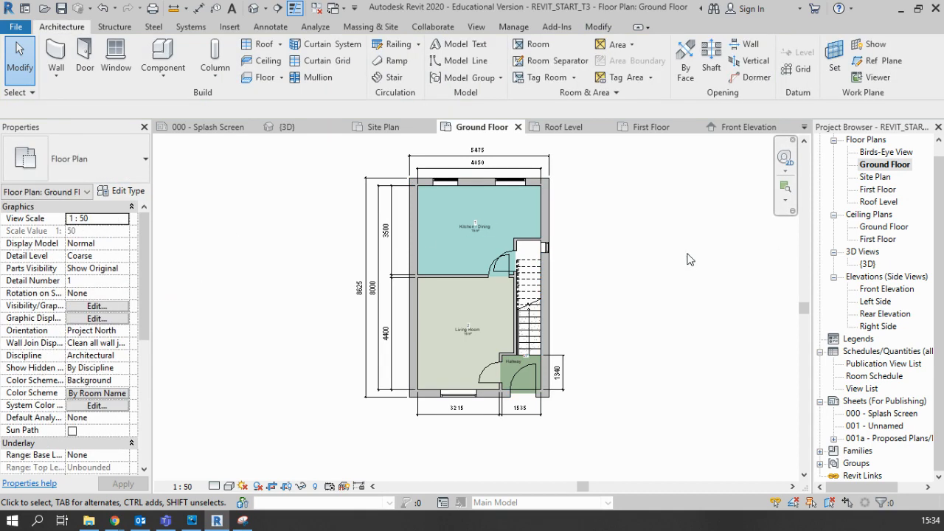
- Open the {3D} view to check the external walls of the whole house
double_click(868, 264)
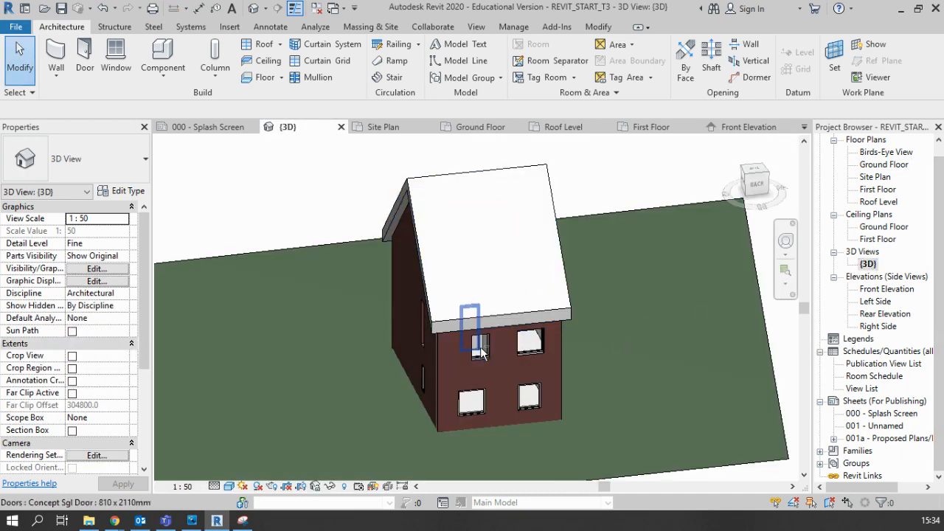
scroll(269, 213, "down", 2)
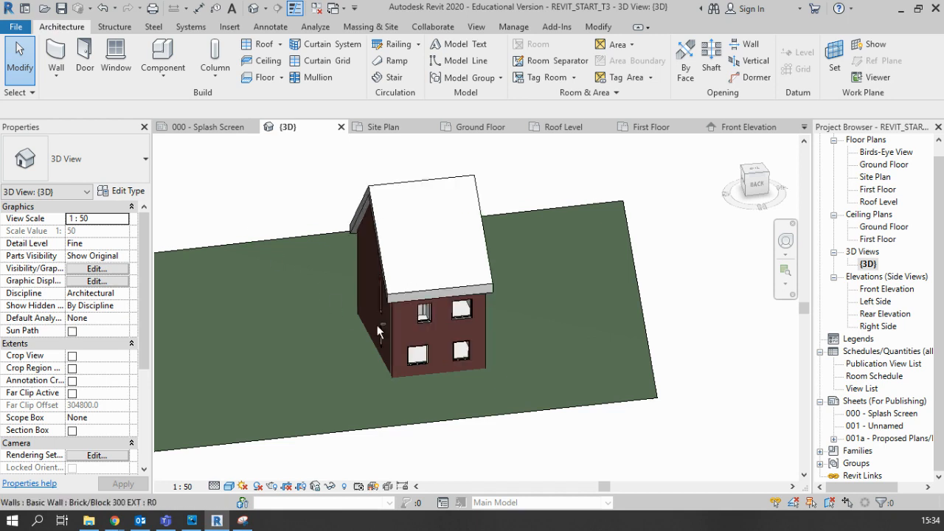
middle_click_drag(492, 303, 680, 327, "shift")
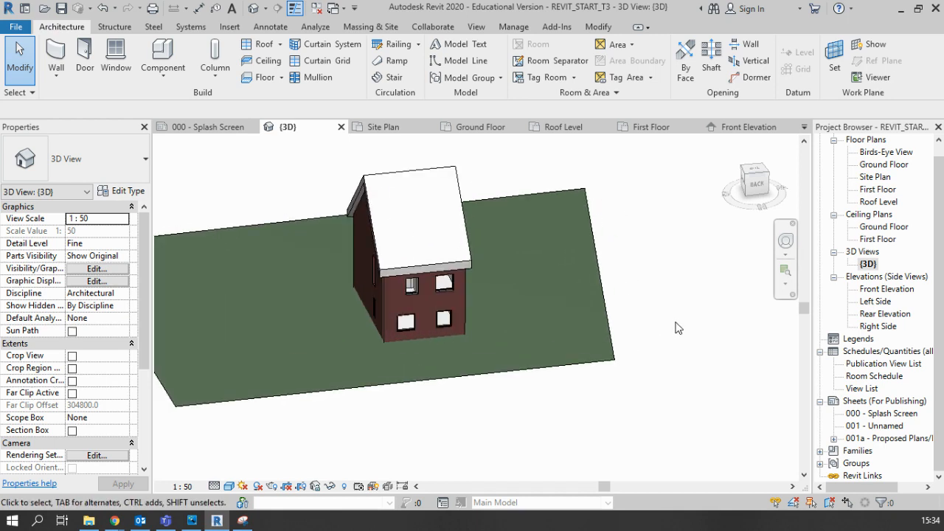
- Switch the 3D view's visual style to Hidden Line for comparison and return it to Shaded
left_click(229, 486)
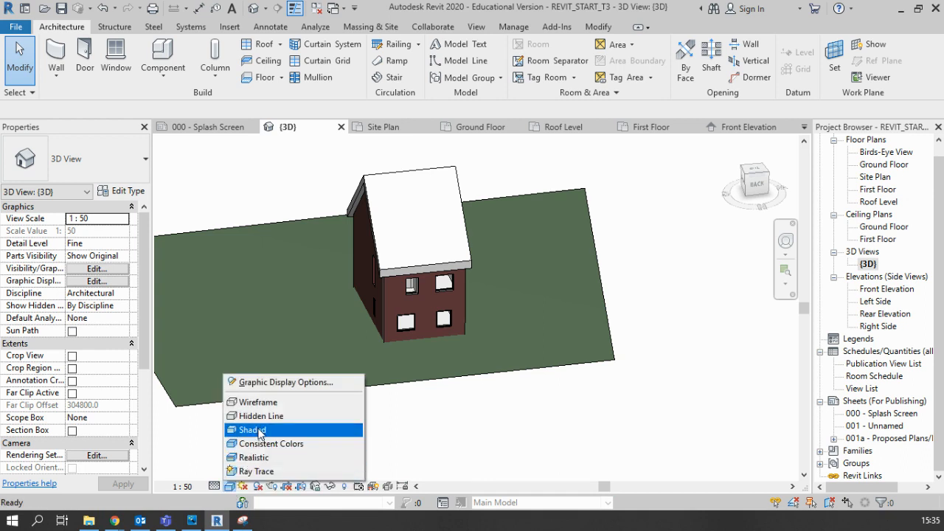
left_click(258, 430)
left_click(230, 486)
left_click(262, 416)
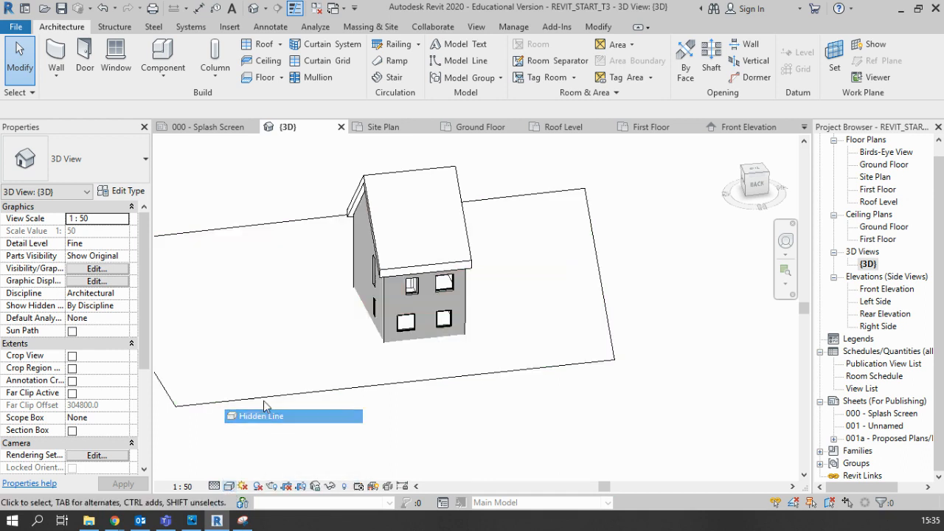
left_click(229, 486)
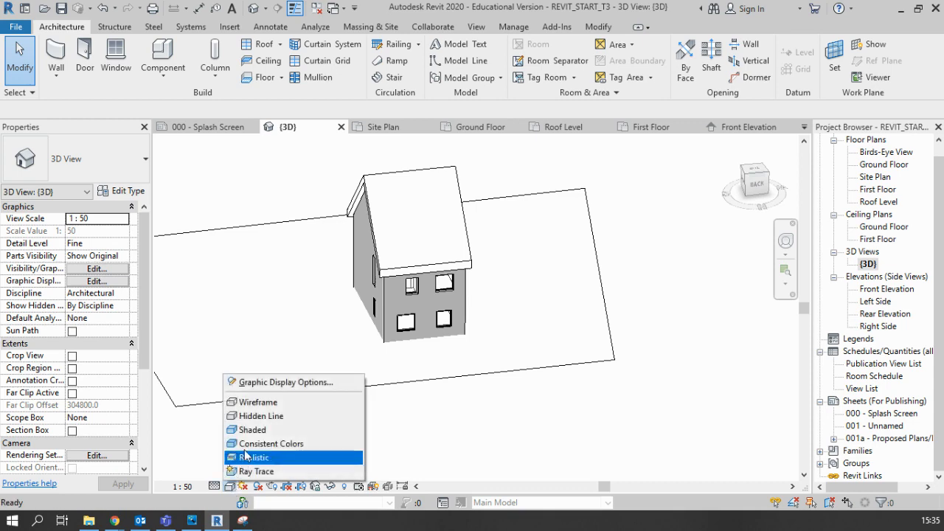
left_click(262, 430)
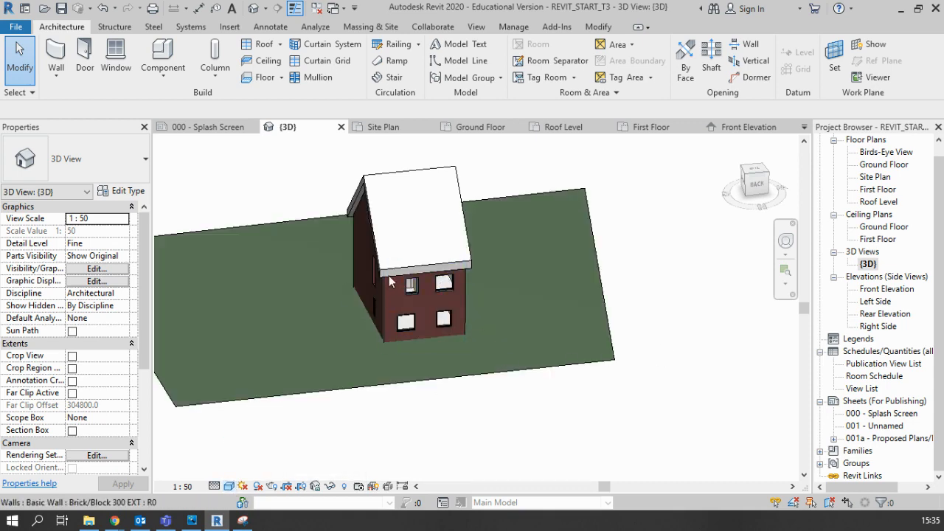
- Examine the brick surface pattern on the rear wall up close and the house's rear and side walls in 3D
scroll(400, 298, "up", 8)
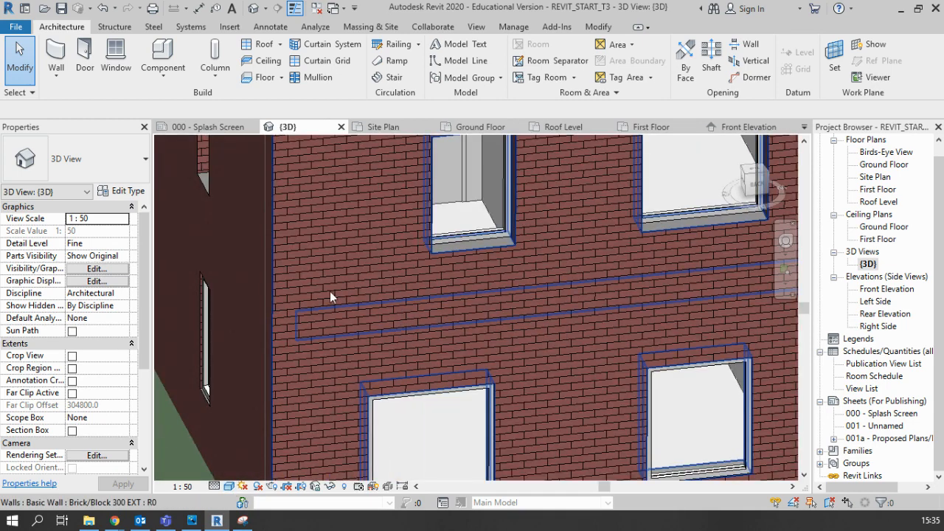
scroll(334, 258, "up", 2)
scroll(352, 264, "down", 3)
scroll(364, 277, "down", 6)
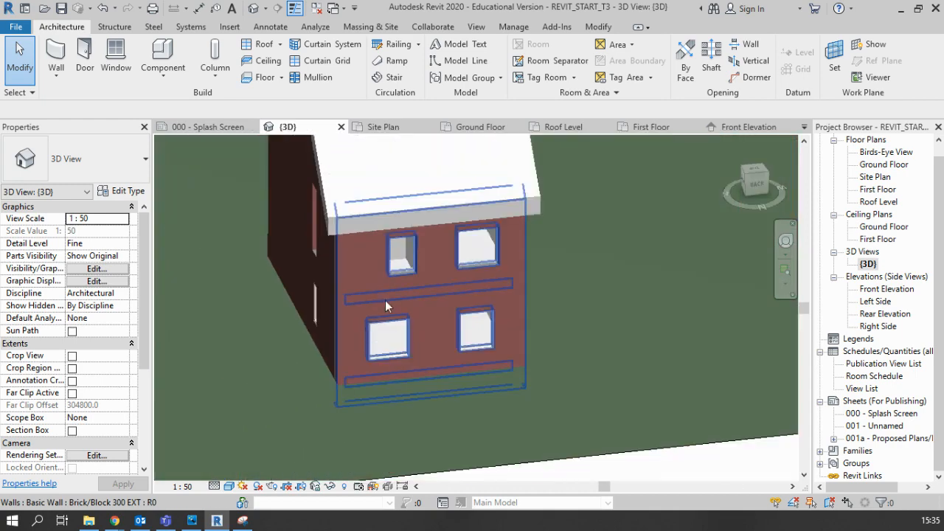
middle_click_drag(659, 319, 568, 298, "shift")
scroll(285, 237, "down", 3)
scroll(198, 225, "up", 4)
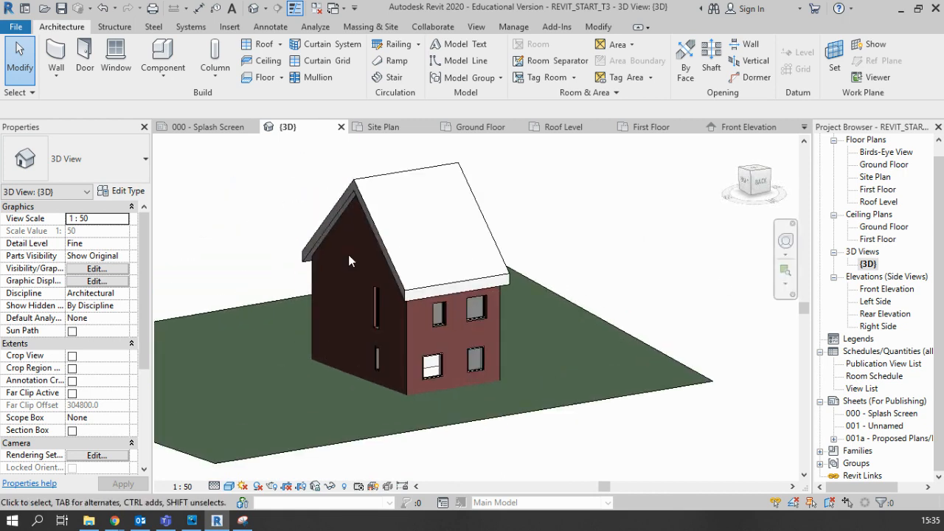
scroll(350, 255, "up", 1)
- Set the Ground Floor plan's detail level to Fine and inspect the layers of the external walls around the house
double_click(878, 166)
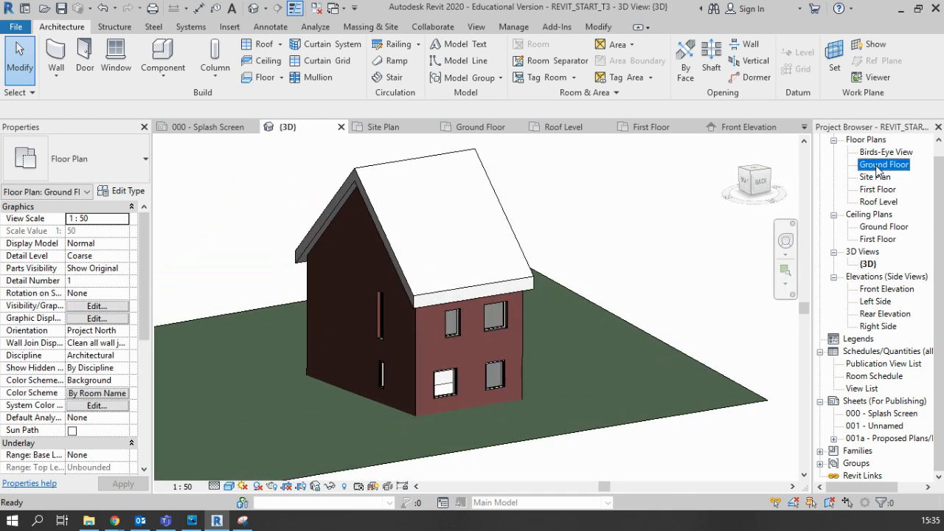
scroll(421, 222, "up", 1)
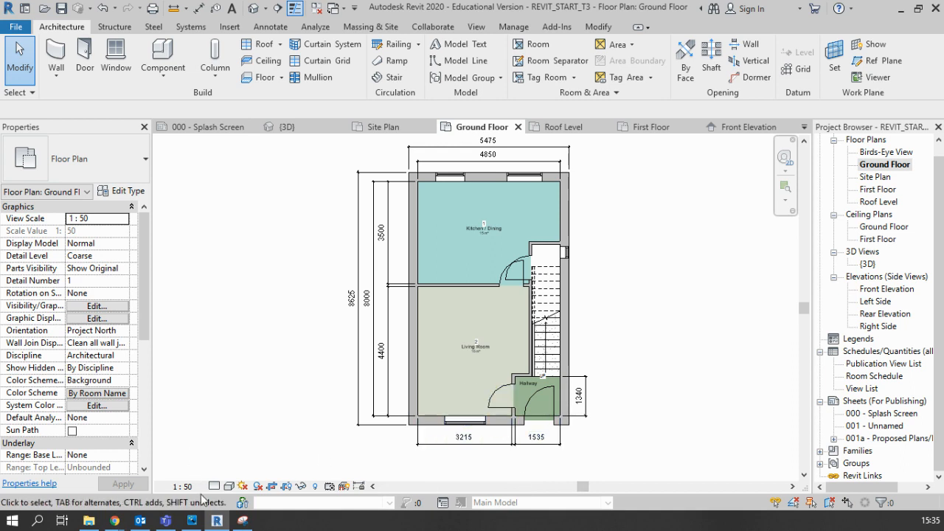
scroll(418, 383, "up", 1)
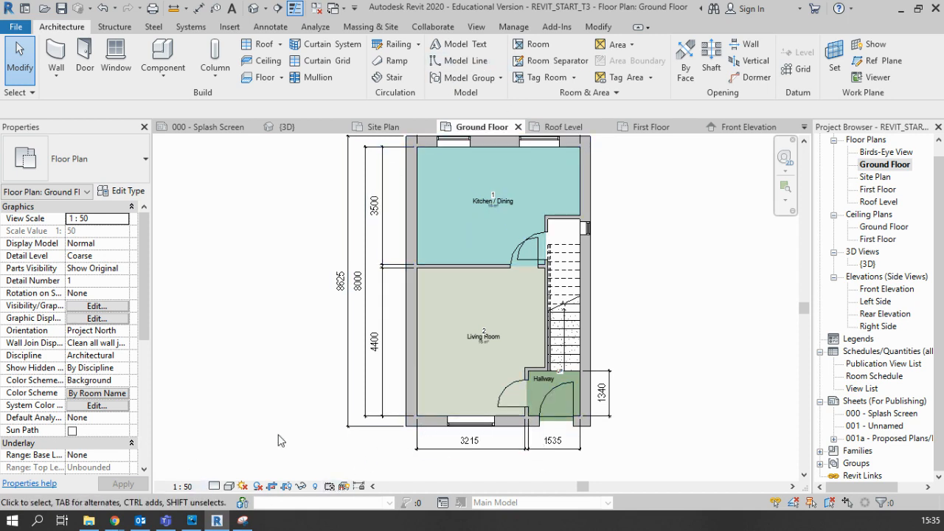
left_click(214, 487)
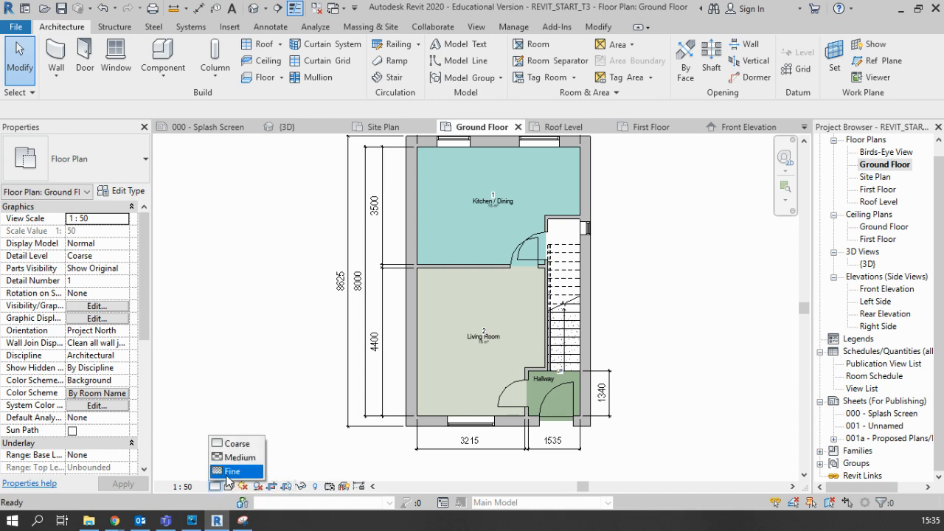
left_click(231, 472)
scroll(528, 424, "up", 3)
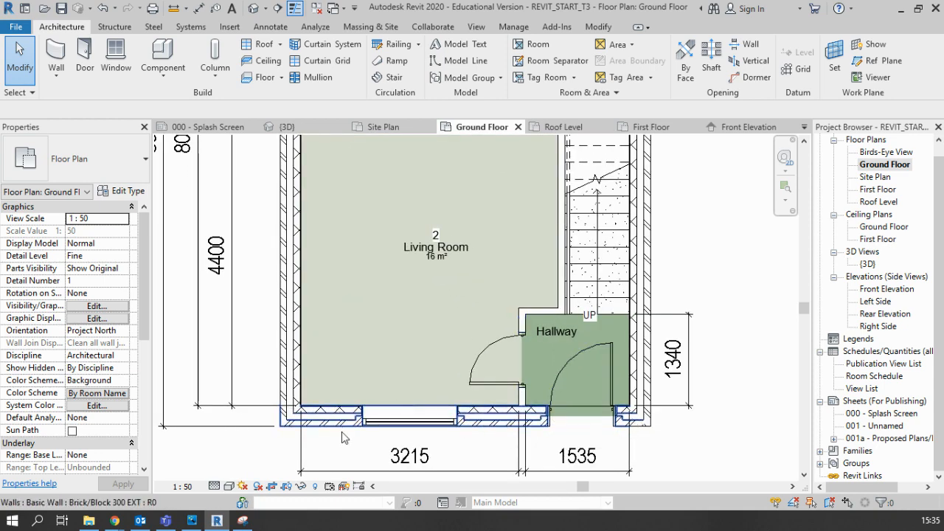
scroll(467, 438, "down", 2)
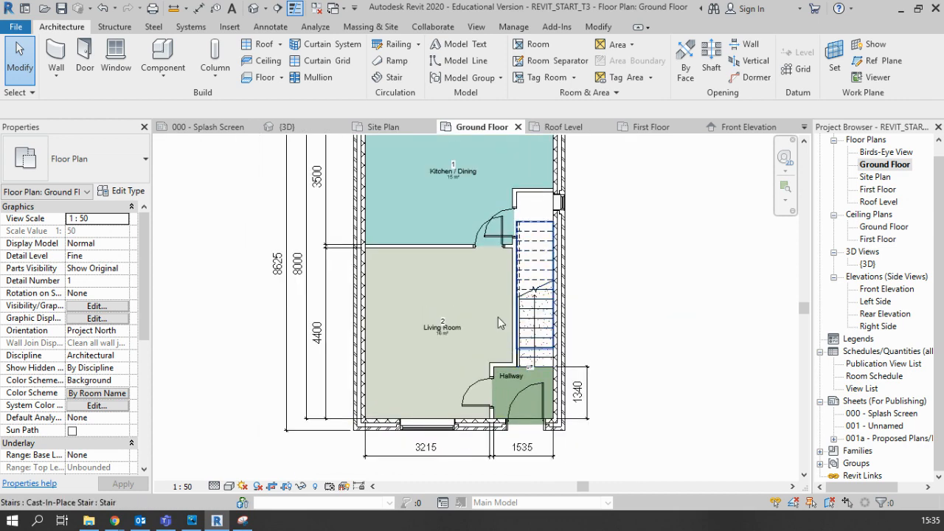
scroll(498, 318, "down", 1)
middle_click_drag(365, 284, 309, 319)
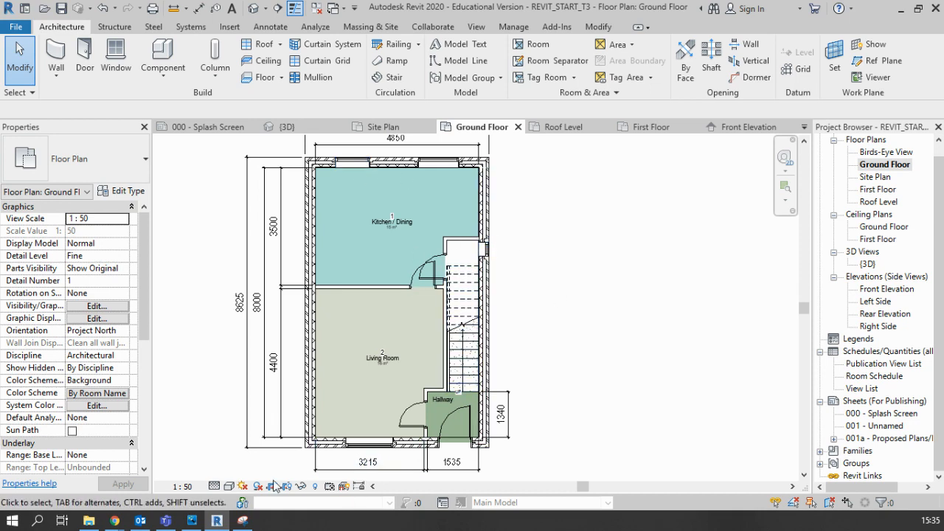
- Switch the Ground Floor plan to Coarse detail level for comparison and return it to Fine
left_click(214, 486)
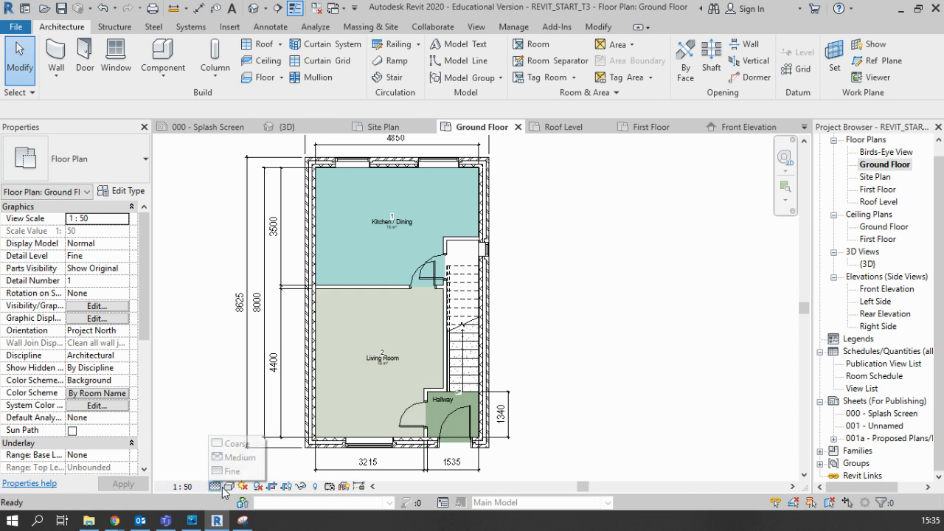
left_click(236, 443)
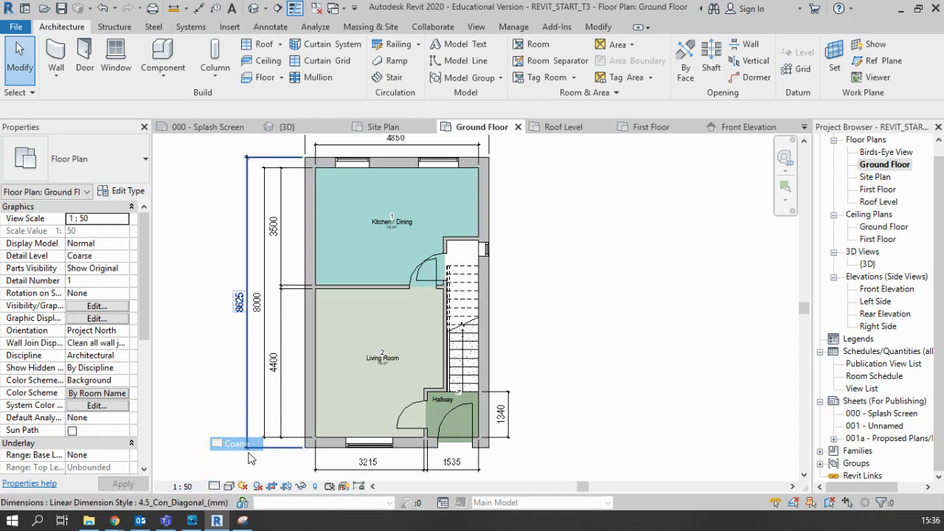
left_click(214, 486)
left_click(236, 473)
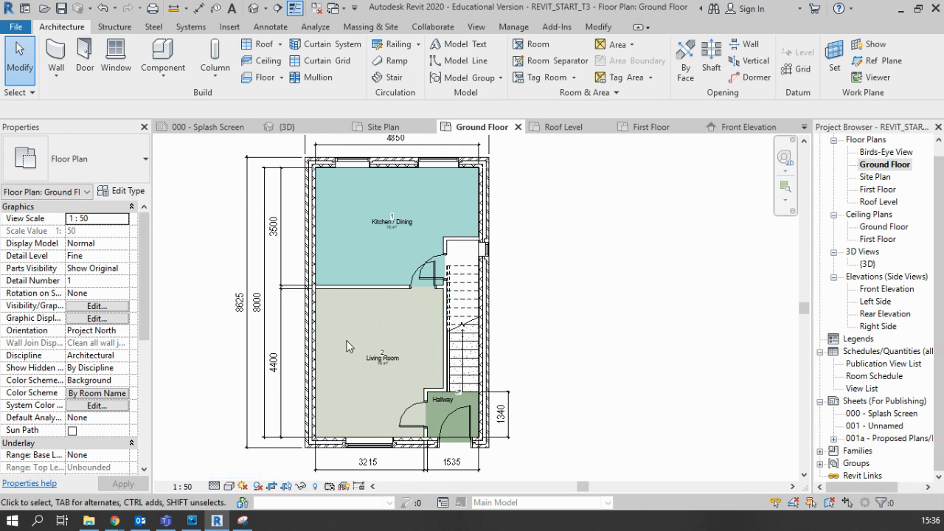
scroll(514, 233, "down", 2)
middle_click_drag(422, 219, 375, 249)
scroll(376, 249, "up", 1)
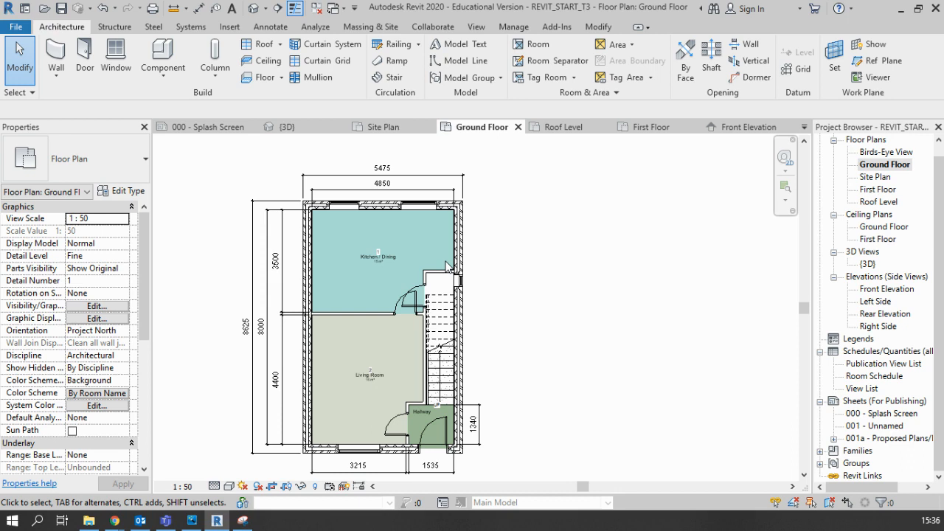
- Open the Front Elevation and set its visual style to Shaded
double_click(885, 289)
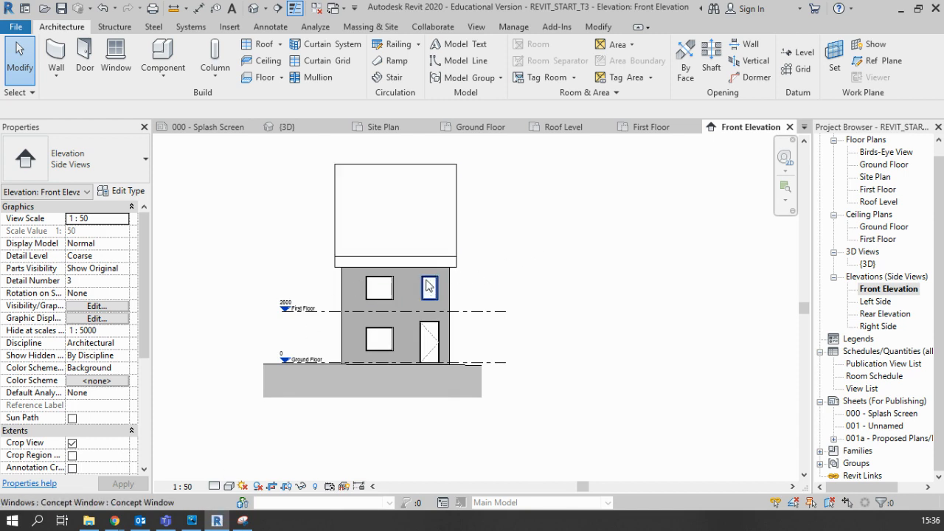
left_click(230, 488)
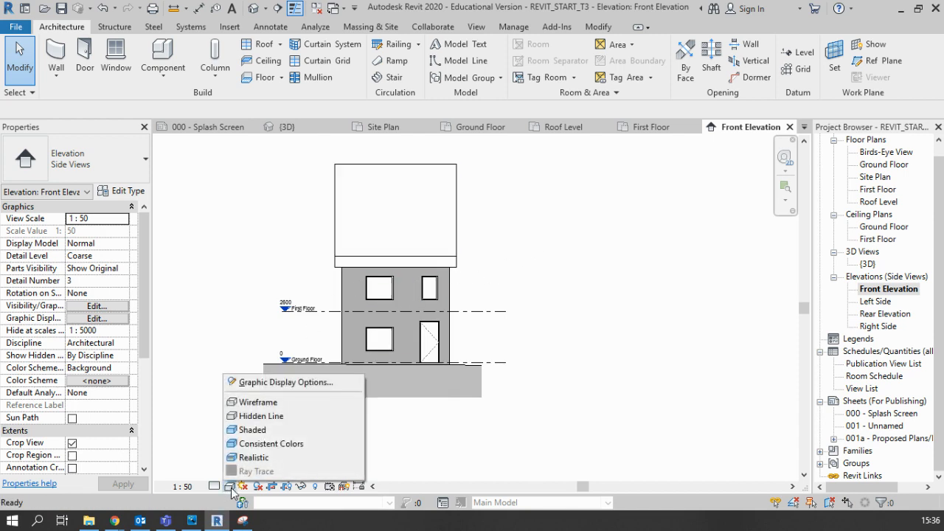
left_click(250, 433)
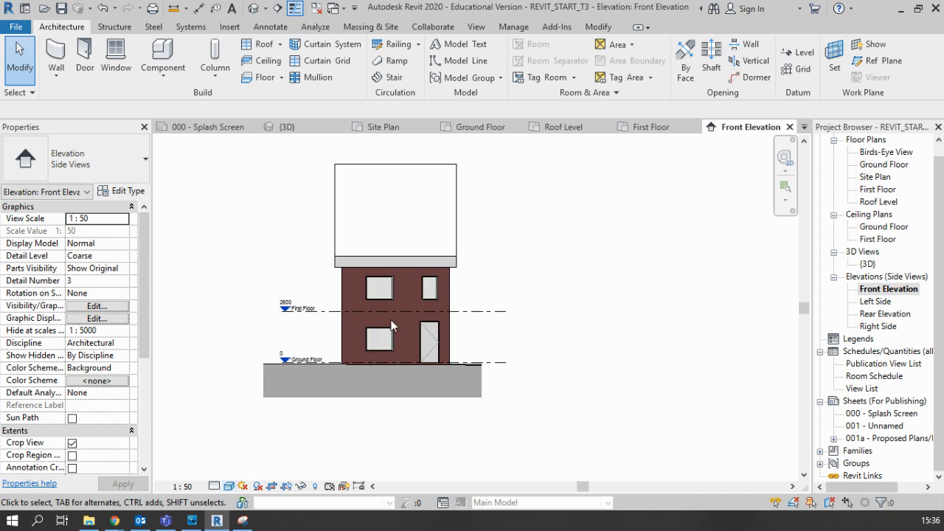
- Open the Left Side elevation and set its visual style to Shaded
scroll(404, 325, "up", 4)
scroll(404, 328, "down", 5)
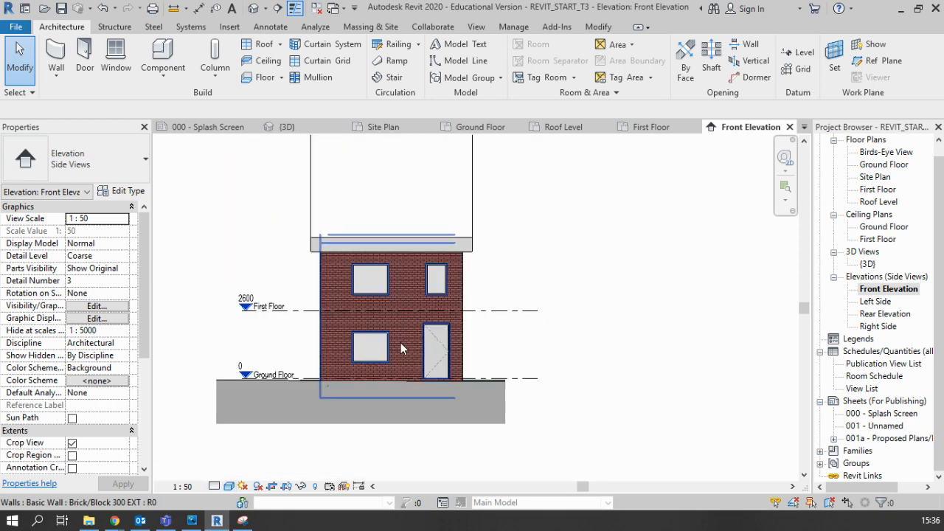
scroll(547, 241, "up", 2)
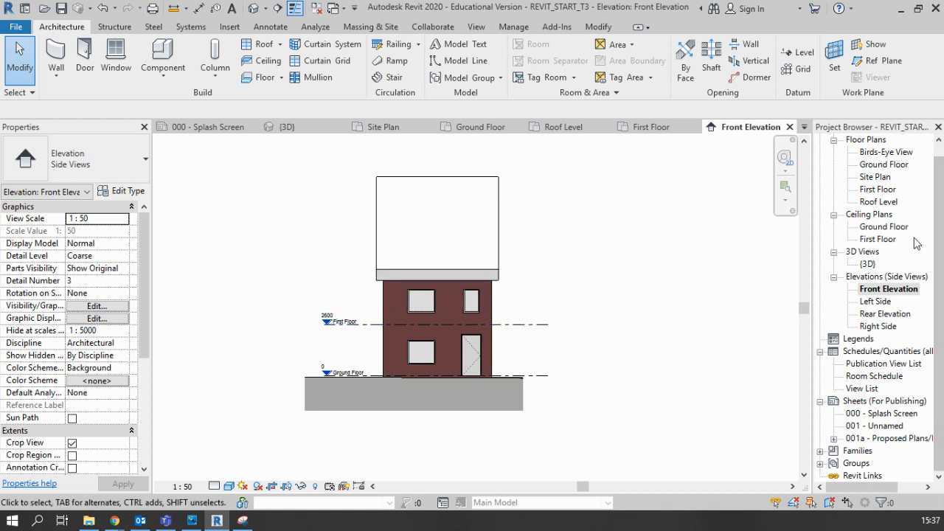
double_click(889, 302)
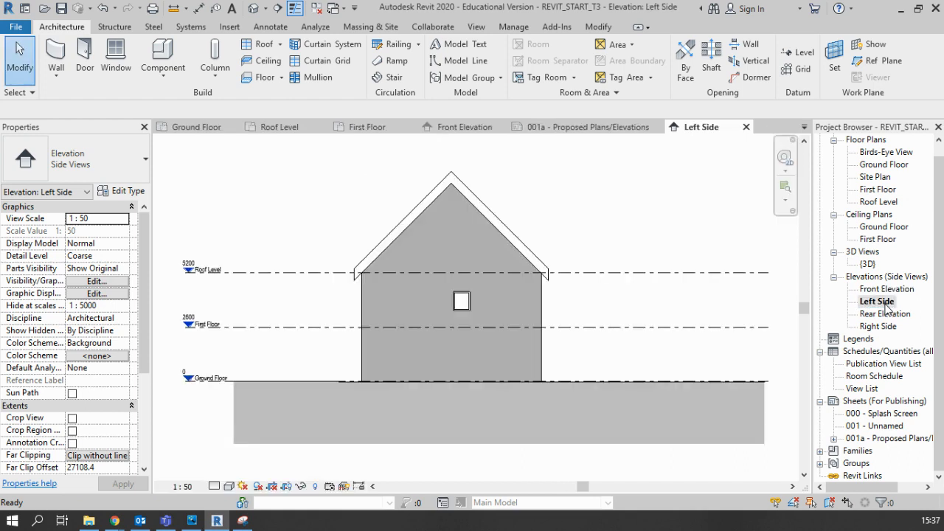
left_click(214, 486)
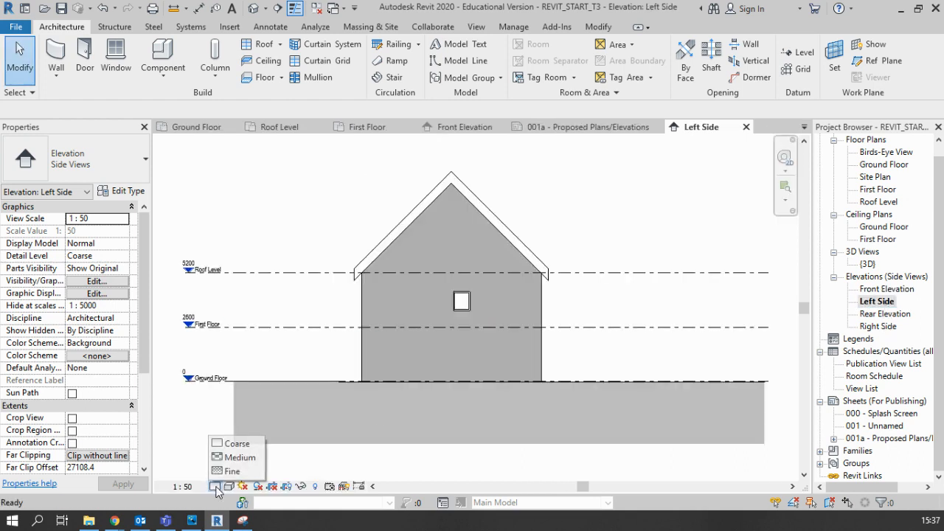
left_click(230, 487)
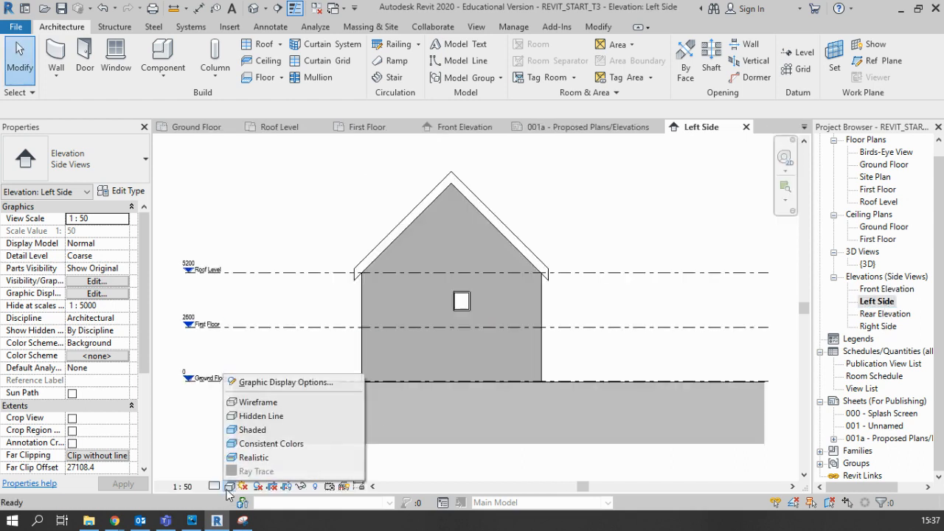
left_click(251, 430)
- Open the Rear Elevation and set its visual style to Shaded
left_click(888, 314)
double_click(888, 315)
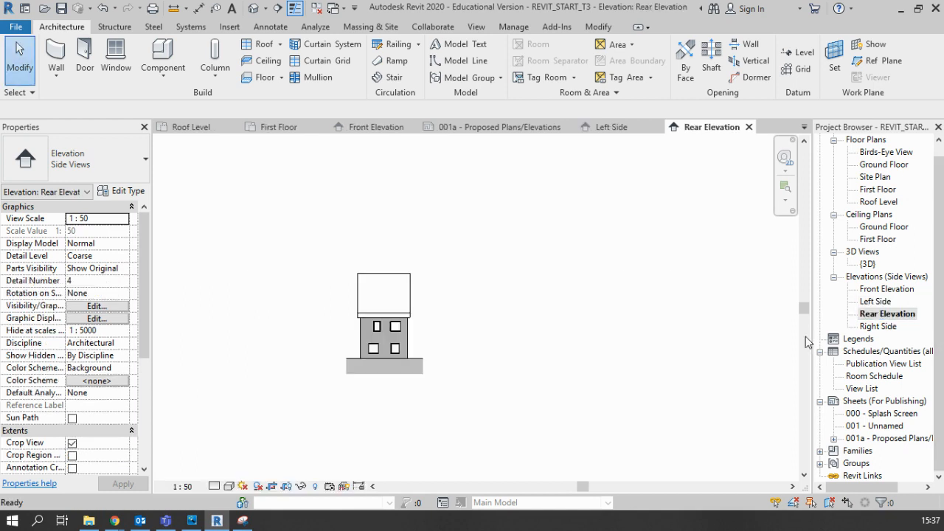
left_click(230, 486)
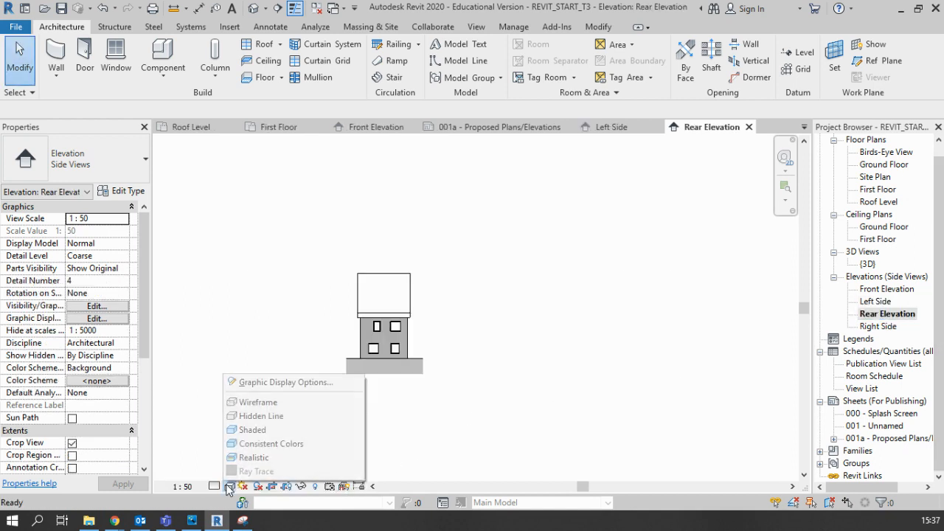
left_click(251, 430)
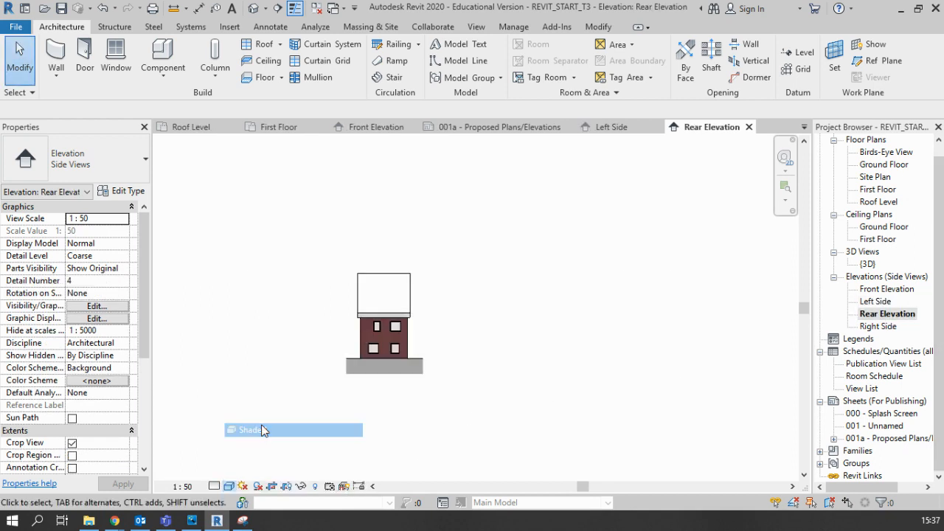
- Open sheet 001a - Proposed Plans/Elevations and examine the floor plans and shaded elevations placed on it
double_click(922, 439)
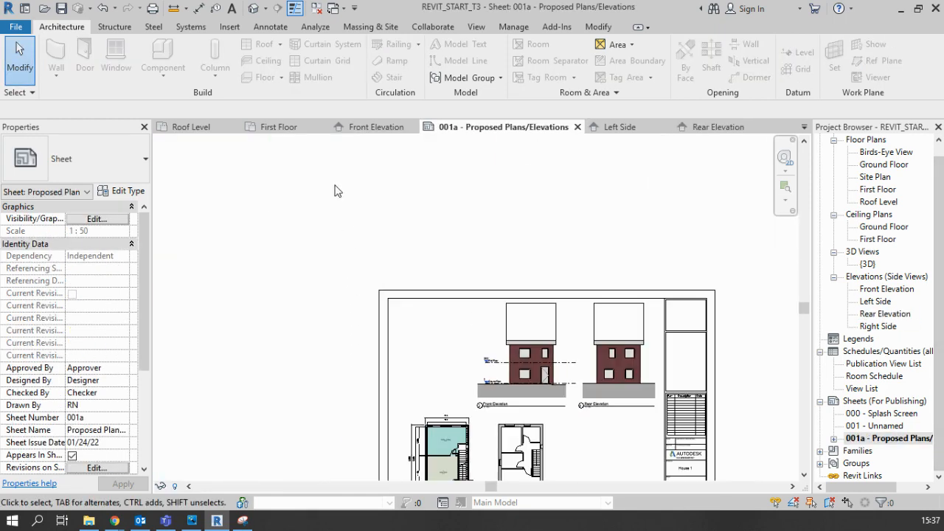
scroll(421, 344, "down", 2)
scroll(448, 463, "up", 4)
scroll(448, 463, "up", 2)
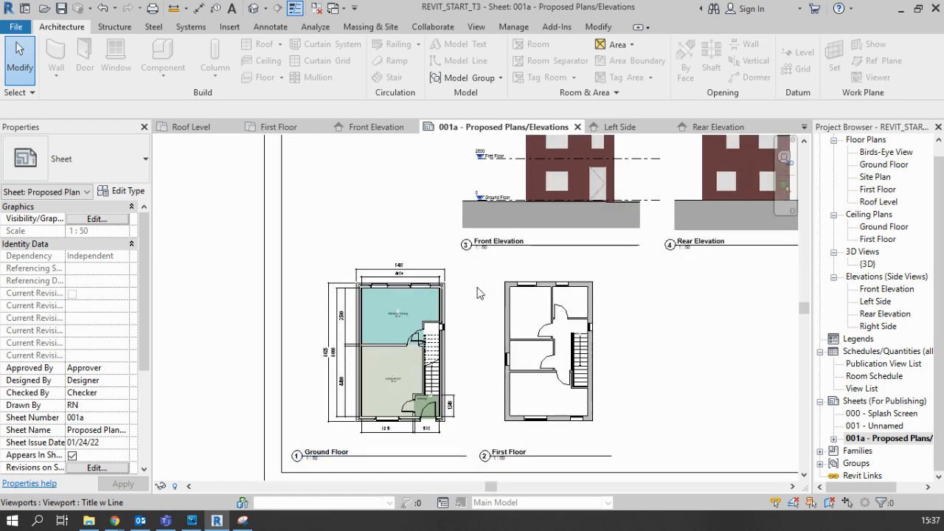
scroll(432, 406, "down", 1)
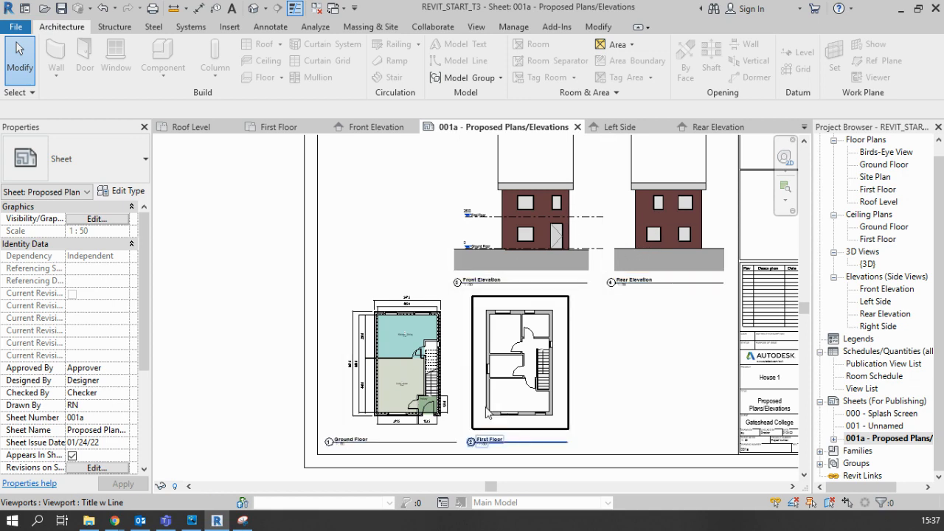
scroll(383, 319, "up", 3)
scroll(383, 402, "down", 4)
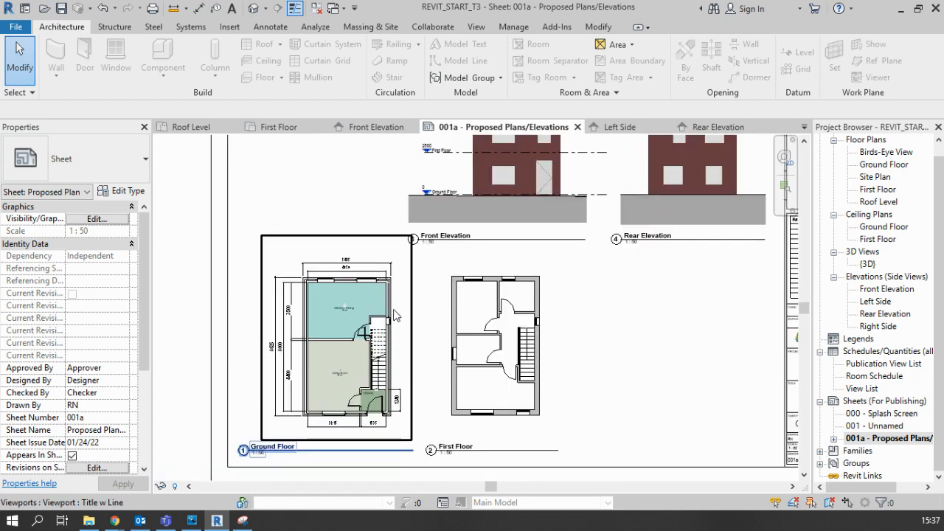
scroll(555, 264, "down", 3)
middle_click_drag(506, 310, 433, 357)
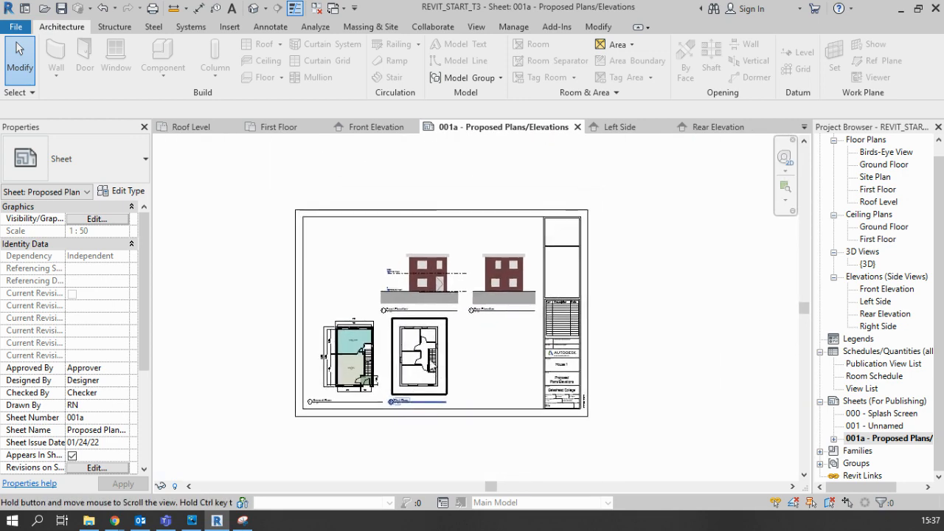
scroll(432, 357, "up", 2)
scroll(430, 361, "down", 1)
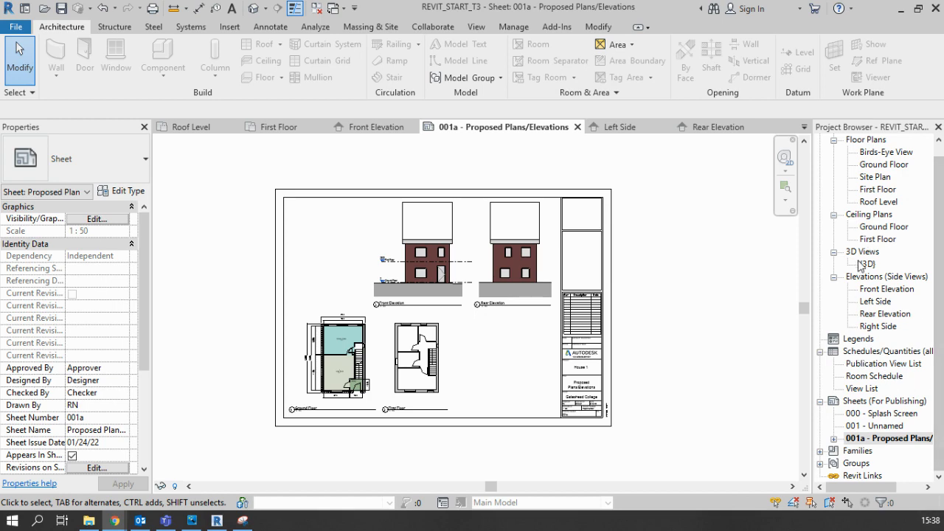
- On the Ground Floor plan, draw a straight building section lengthwise through the staircase, running past the rear and front walls
left_click(884, 164)
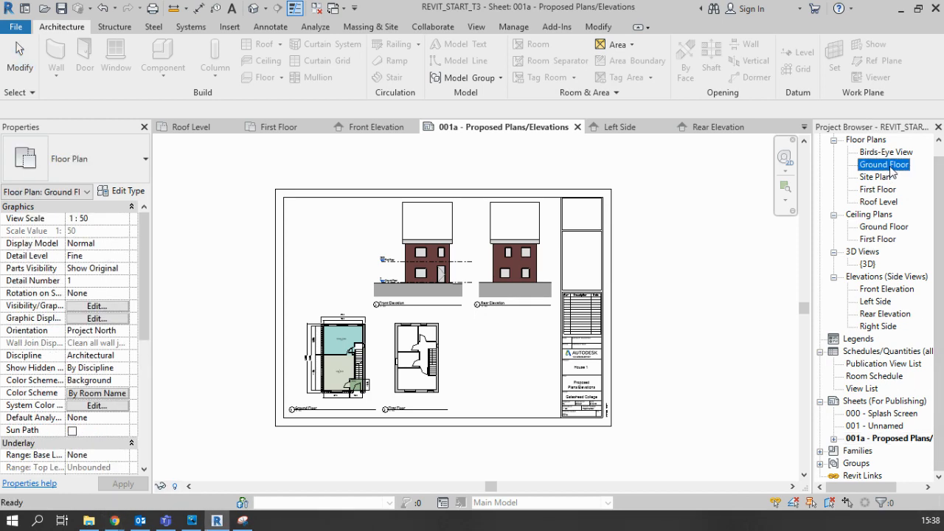
left_click(891, 167)
left_click(752, 245)
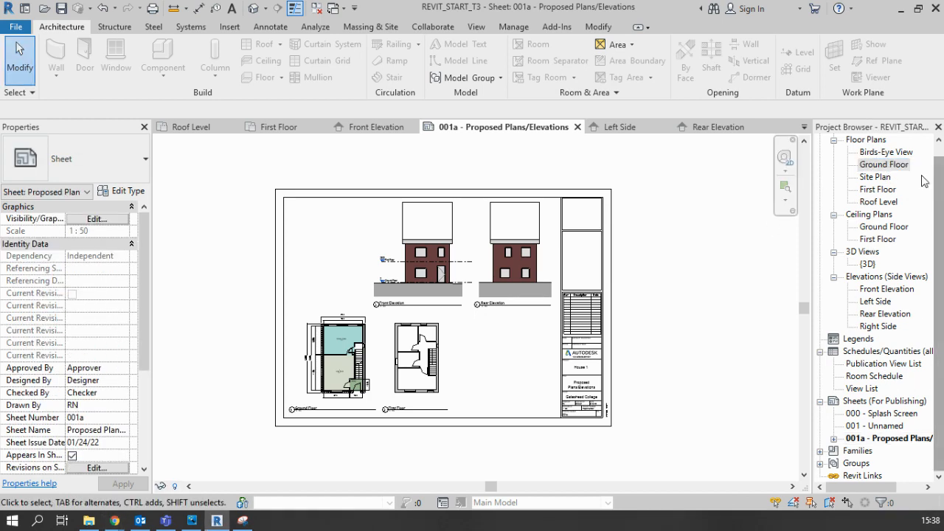
double_click(884, 165)
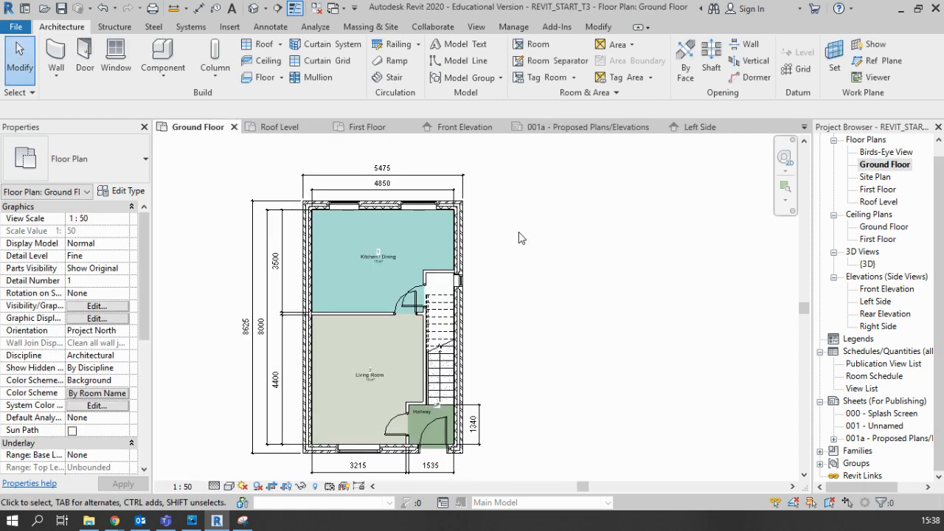
left_click(479, 28)
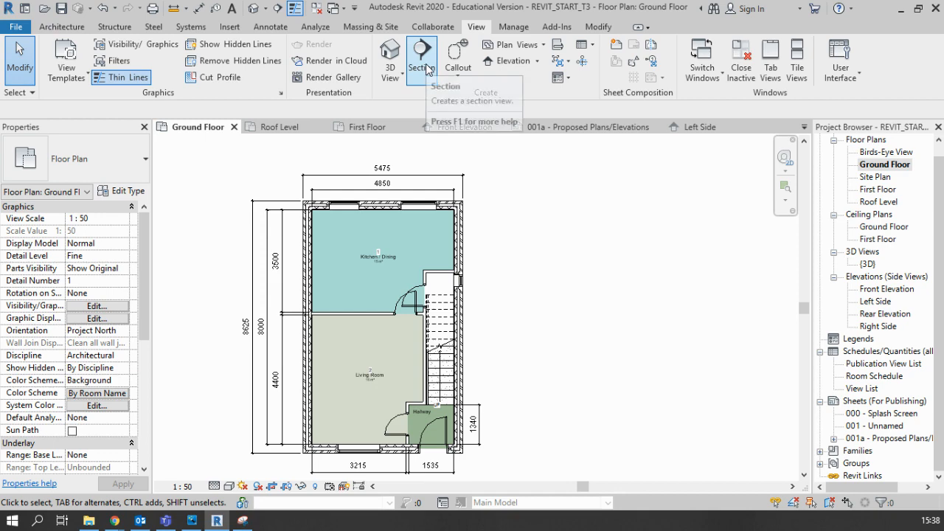
scroll(553, 202, "down", 2)
middle_click_drag(522, 177, 493, 202)
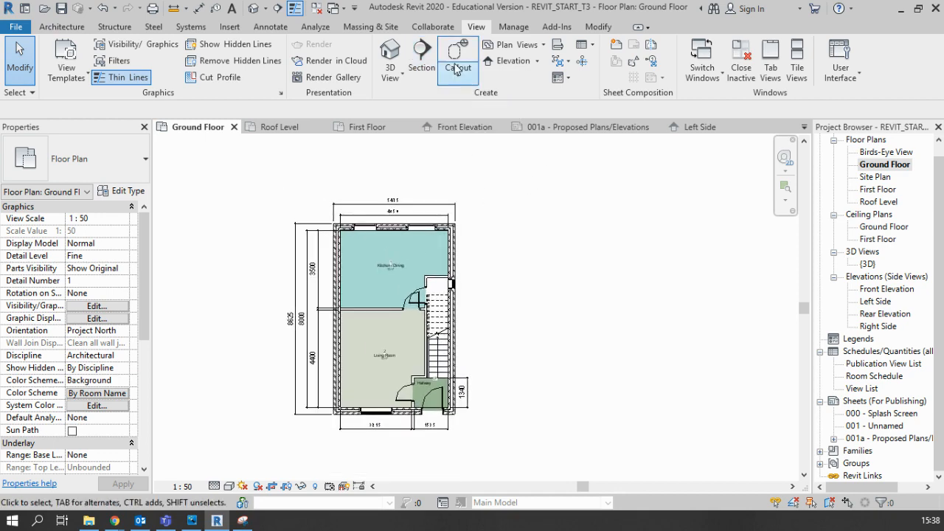
left_click(422, 57)
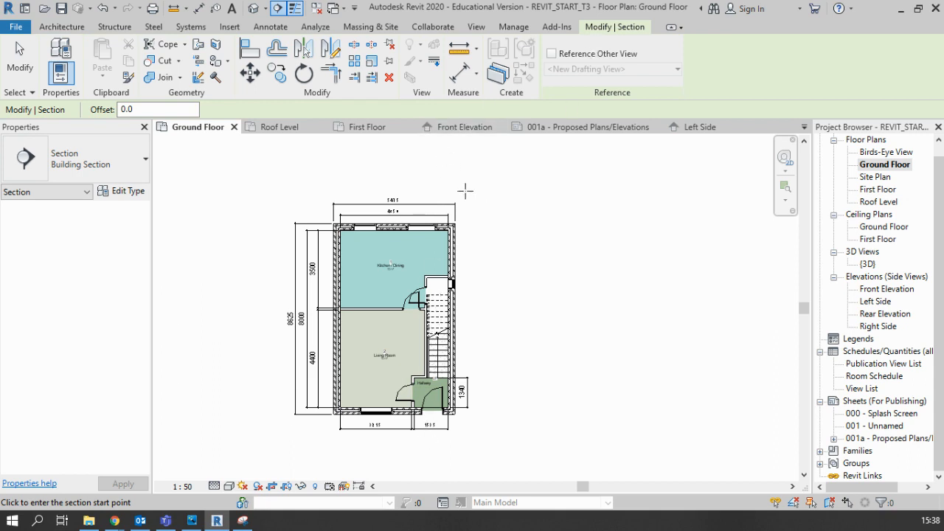
left_click(439, 180)
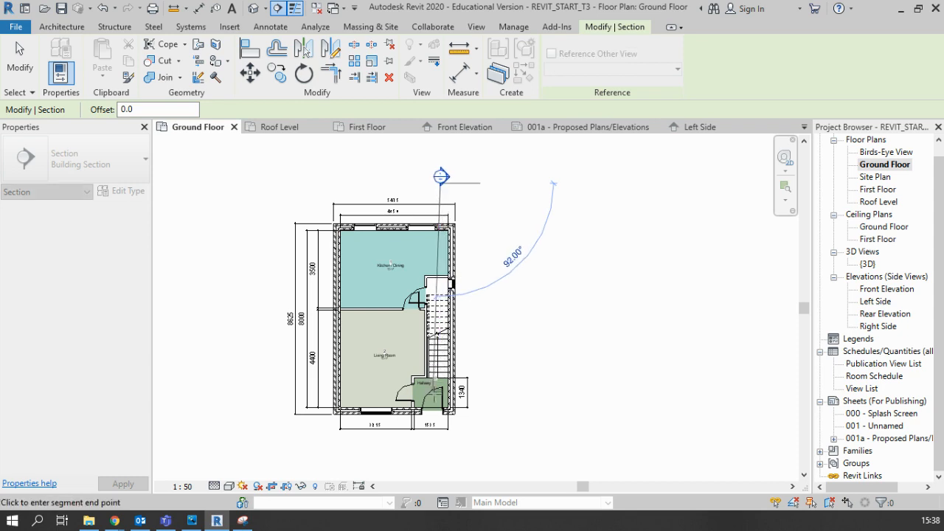
left_click(439, 463)
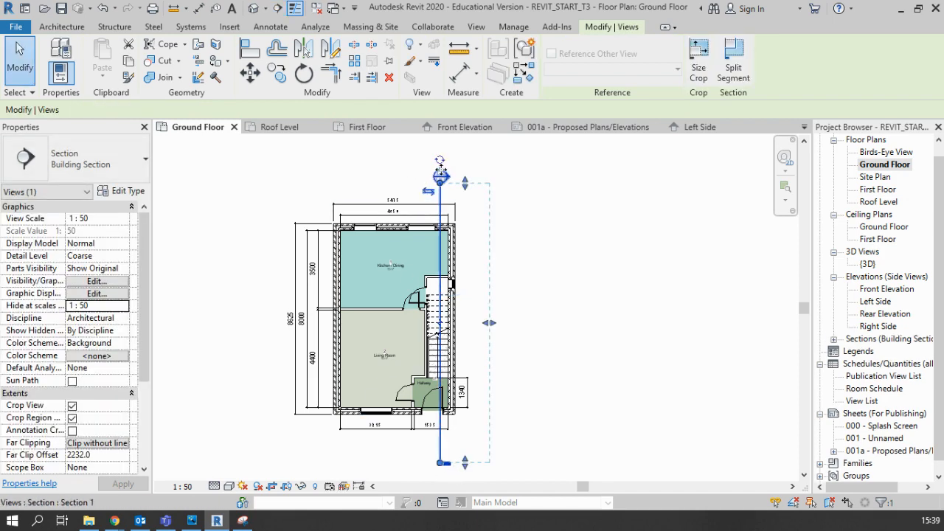
- Flip the section to look across the house and extend its view depth to about 5117 mm, past the far side wall
scroll(440, 170, "up", 4)
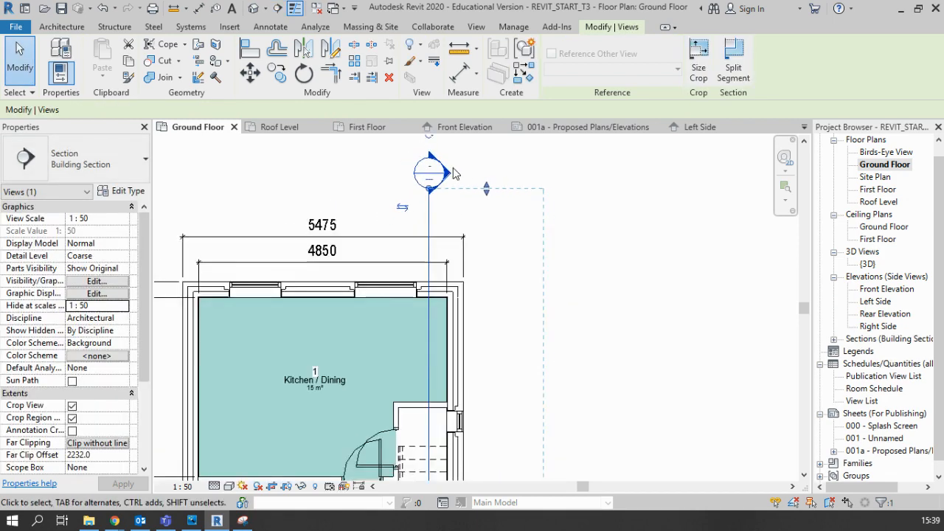
scroll(454, 172, "down", 4)
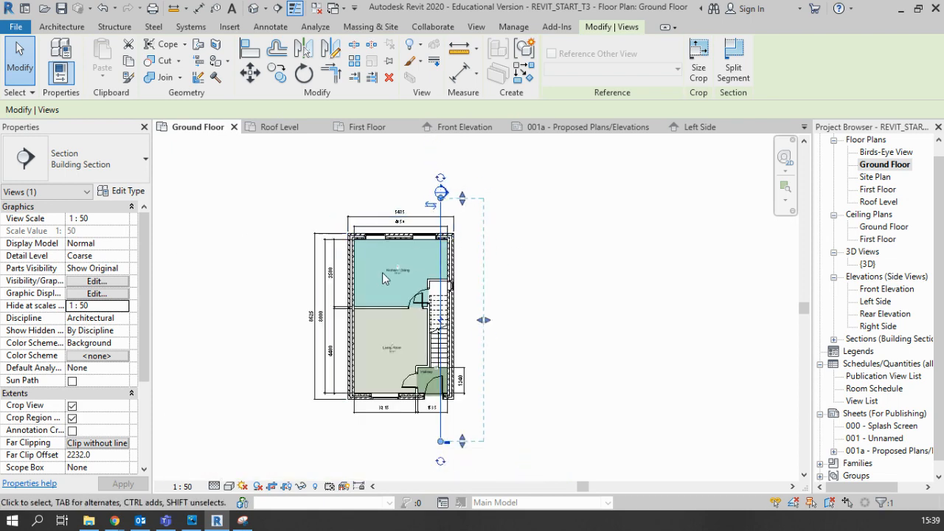
left_click(430, 206)
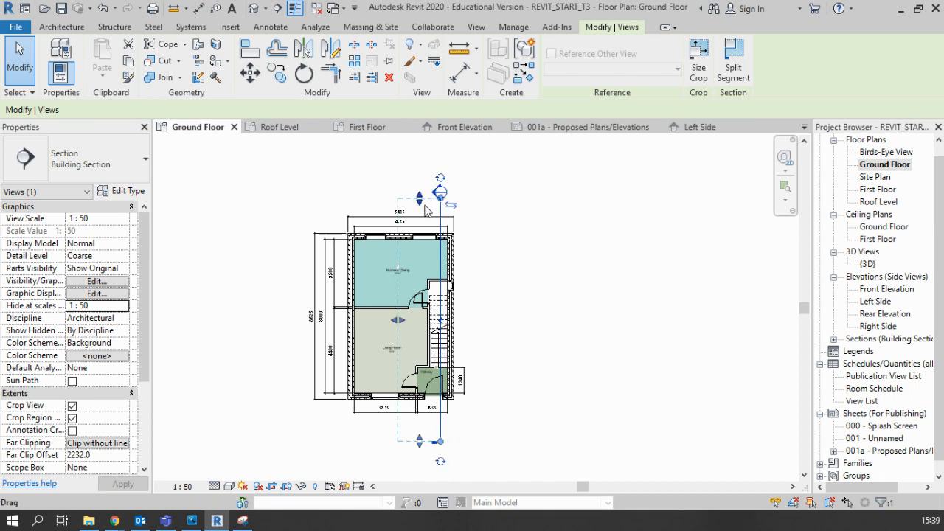
left_click_drag(397, 320, 330, 319)
scroll(357, 322, "up", 3)
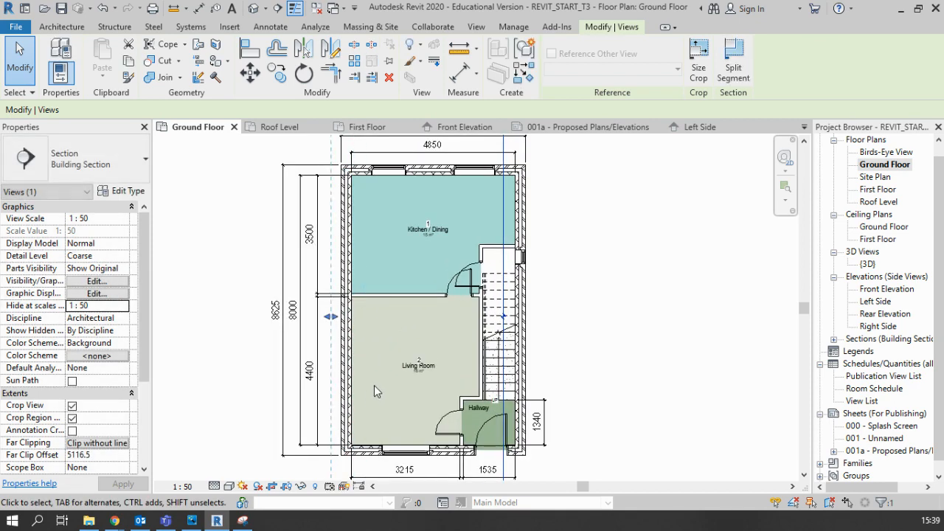
scroll(341, 335, "down", 1)
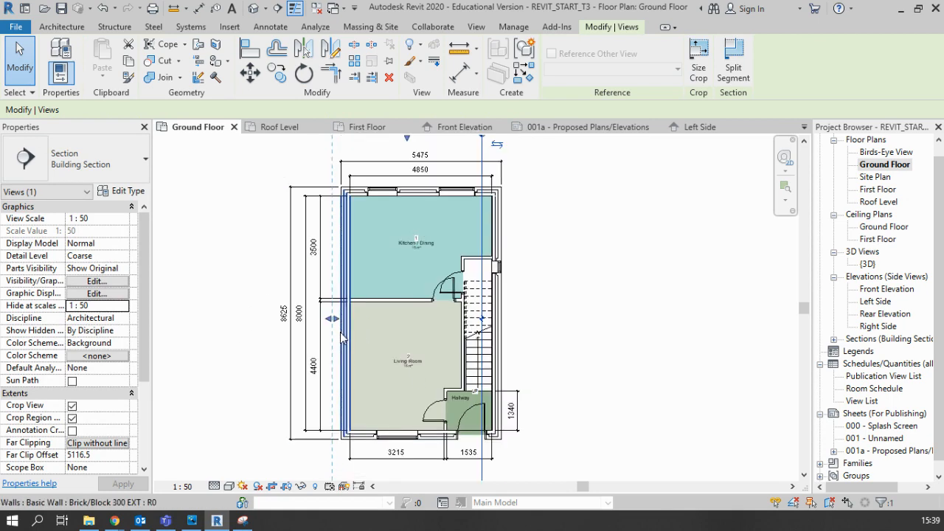
scroll(342, 336, "down", 1)
scroll(451, 405, "down", 1)
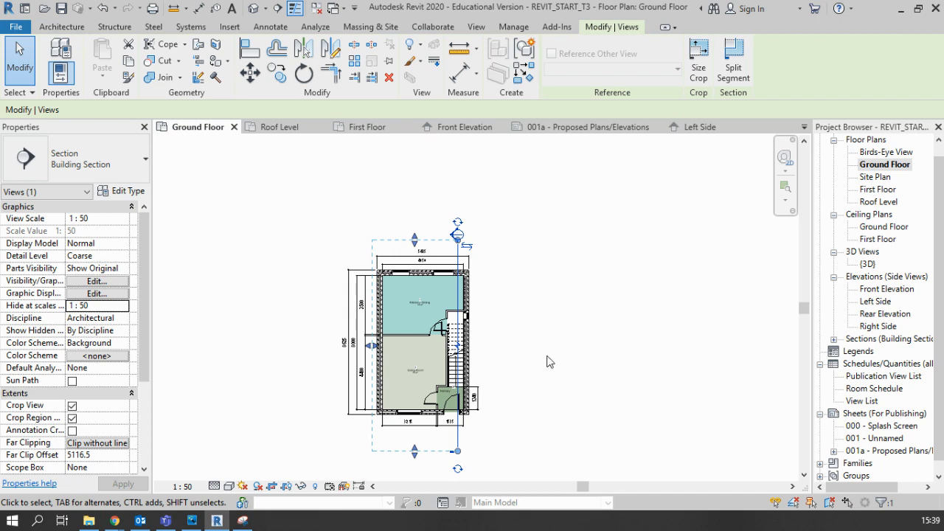
left_click(508, 374)
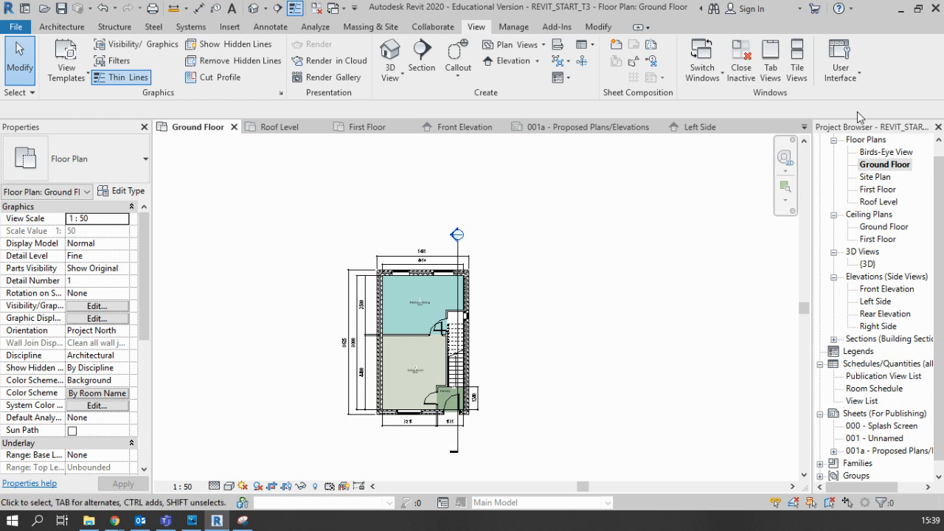
- Open the Section 1 view and examine the staircase, floors and cut external wall around the first-floor window
left_click(834, 339)
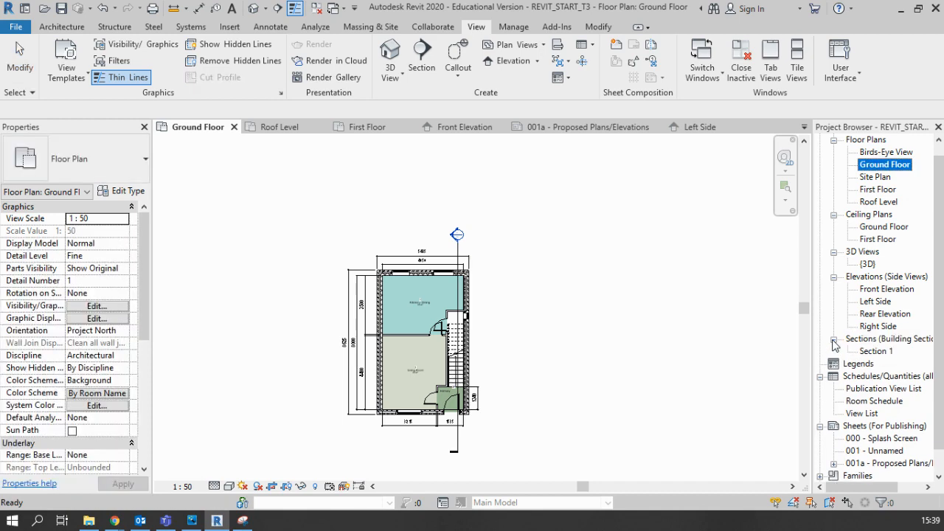
double_click(877, 351)
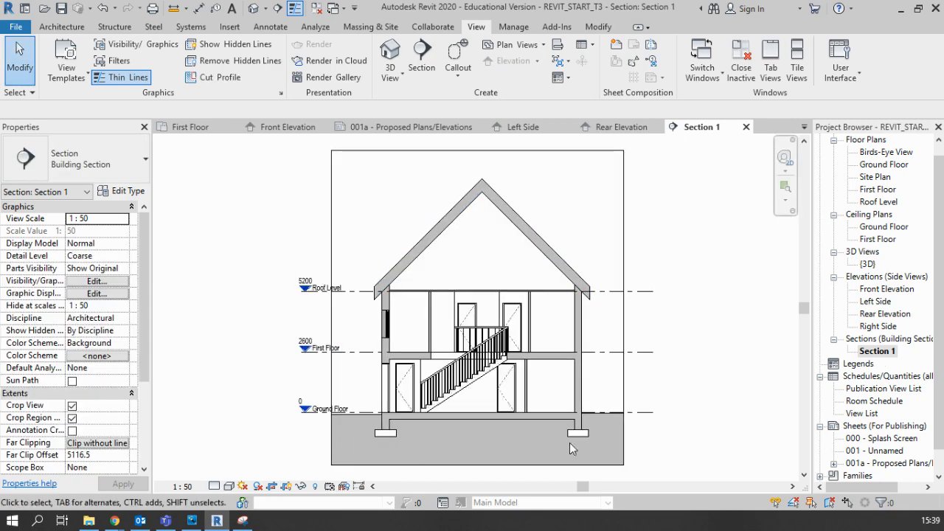
scroll(465, 376, "up", 3)
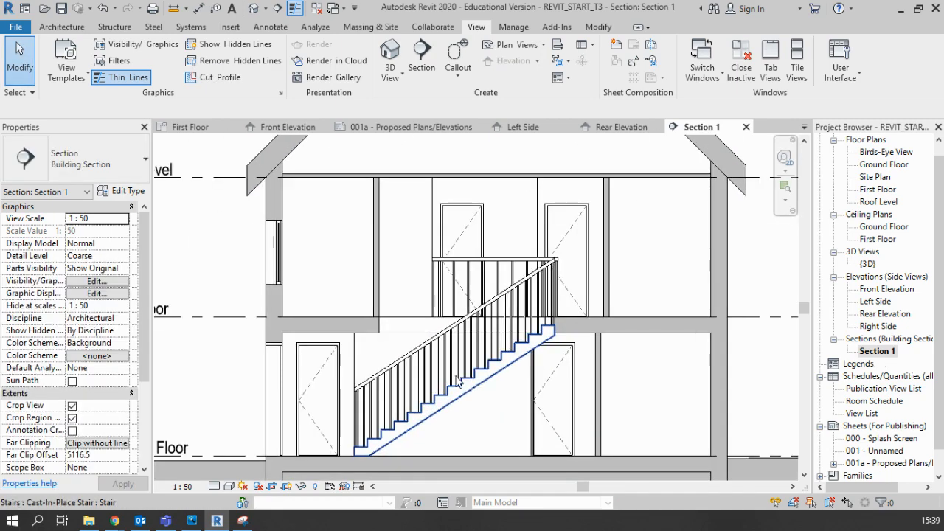
scroll(666, 214, "down", 2)
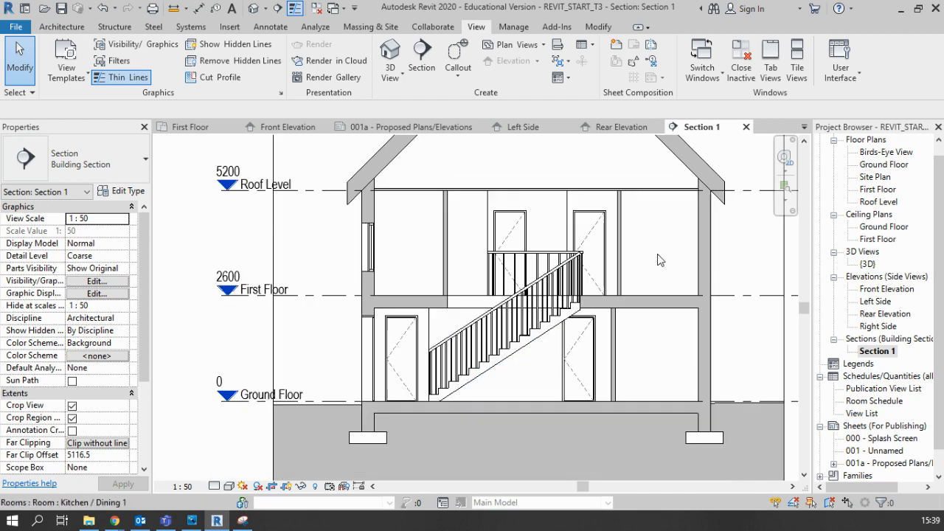
scroll(451, 191, "down", 2)
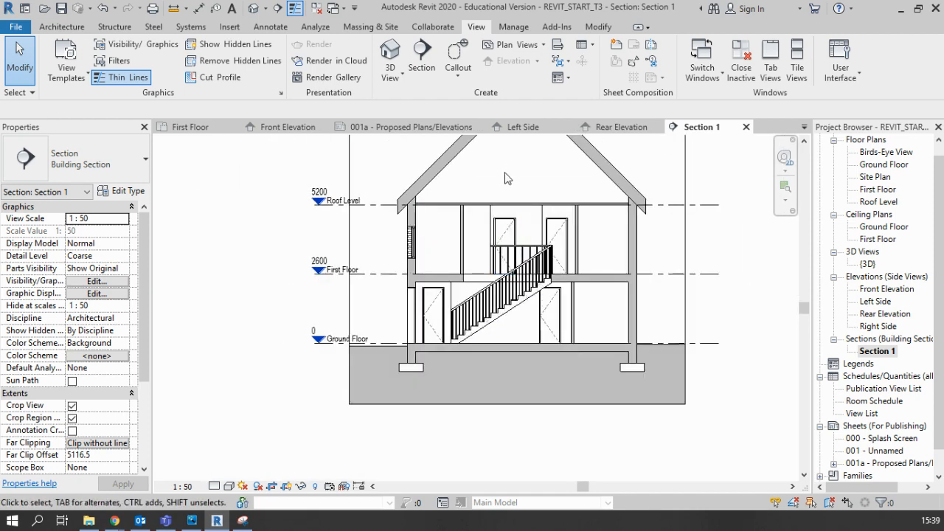
scroll(407, 247, "up", 4)
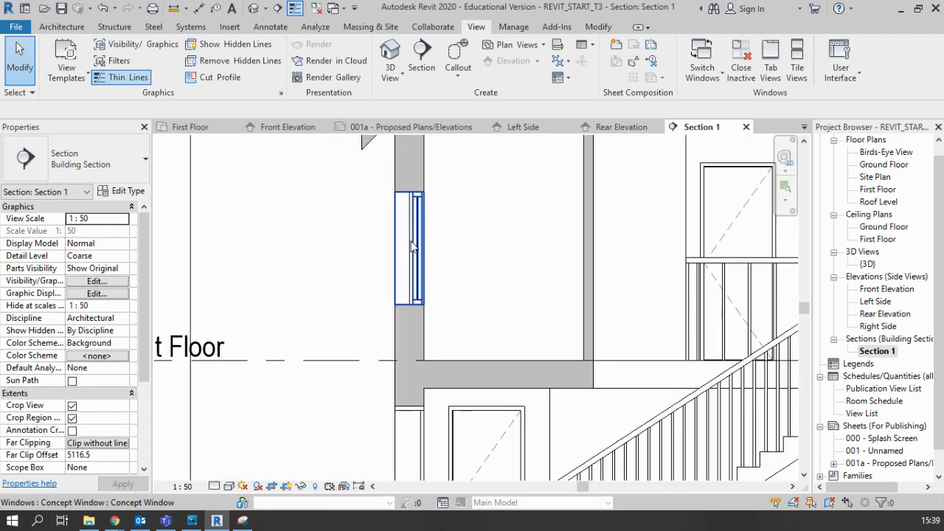
- Tighten the Section 1 crop region around the house on all four sides and hide the crop boundary
scroll(404, 251, "down", 2)
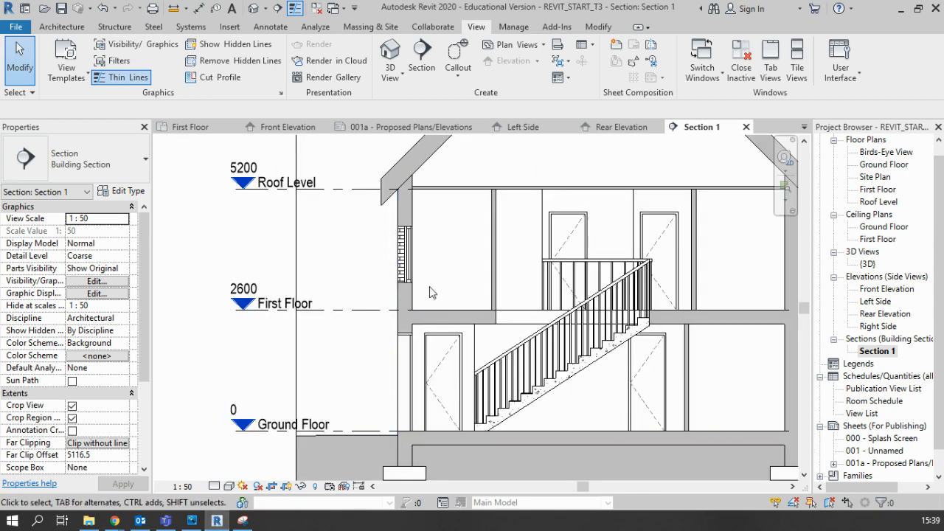
scroll(432, 264, "down", 5)
scroll(642, 259, "up", 1)
scroll(640, 407, "down", 2)
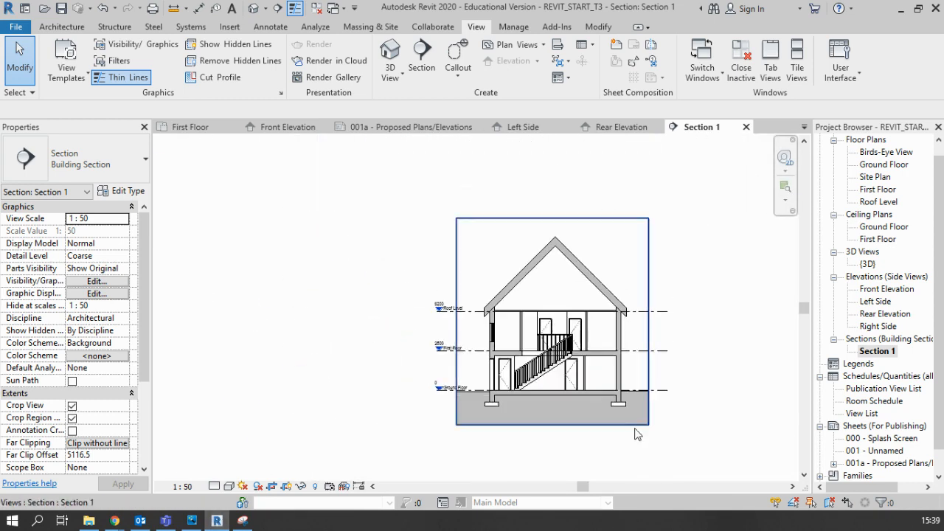
left_click(636, 426)
left_click_drag(554, 430, 554, 419)
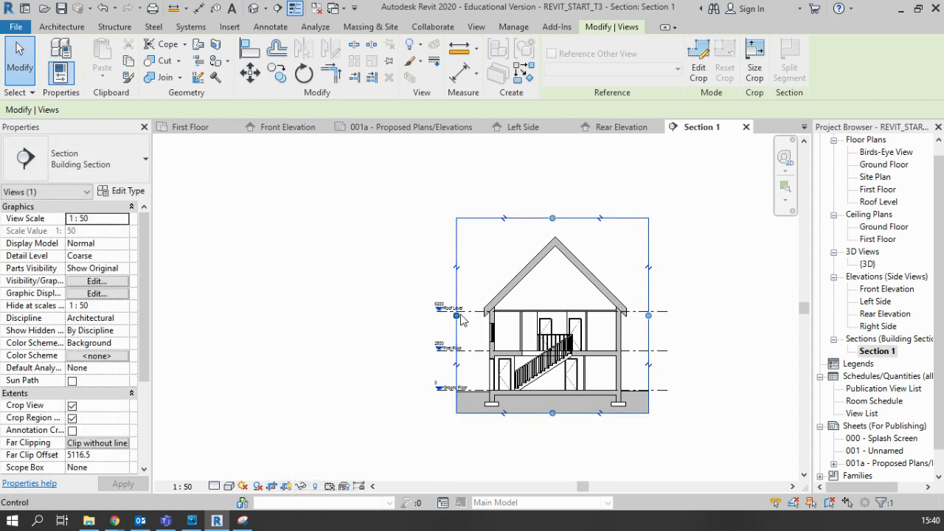
mouse_move(457, 315)
left_mouse_down()
mouse_move(484, 322)
mouse_move(473, 317)
left_mouse_up()
left_click_drag(648, 315, 635, 316)
left_click_drag(555, 220, 554, 233)
left_click(292, 488)
- Hide the whole Levels category in the Section 1 view, using the Roof Level line
scroll(666, 322, "up", 2)
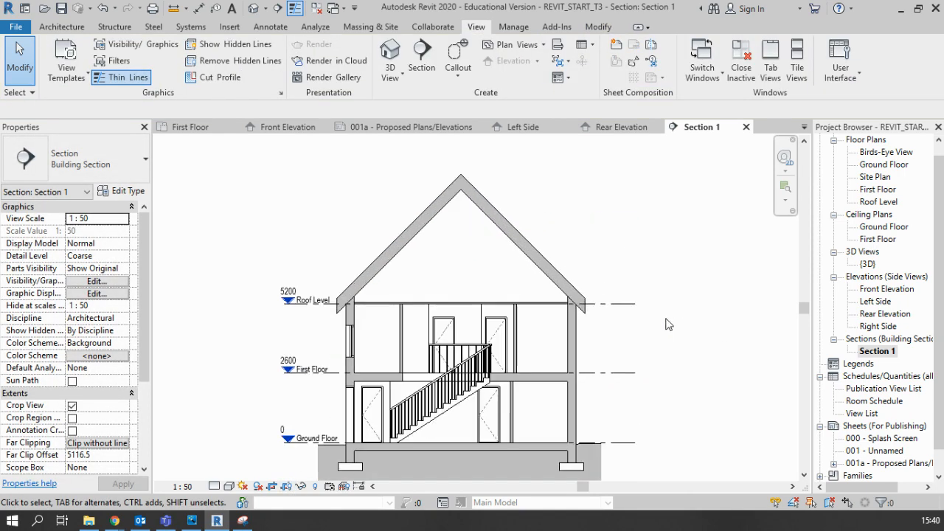
left_click(631, 307)
right_click(630, 306)
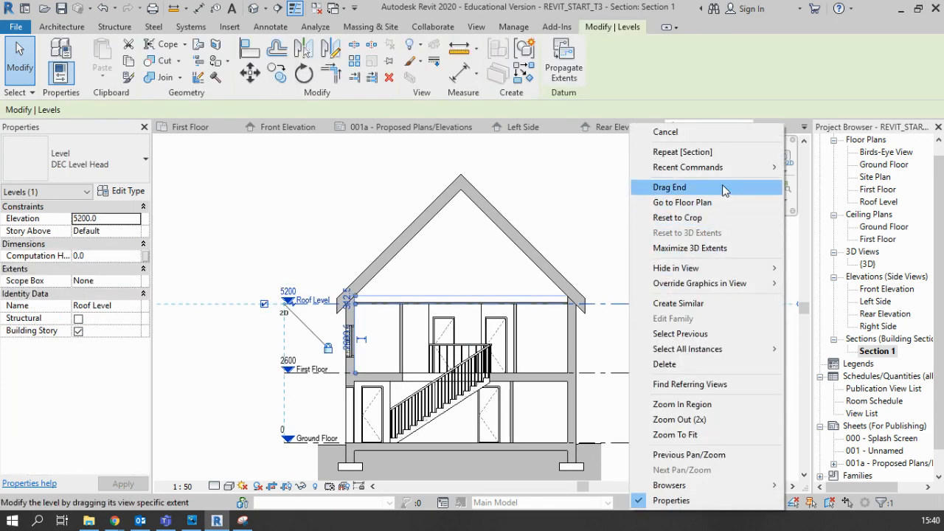
mouse_move(740, 271)
left_click(811, 286)
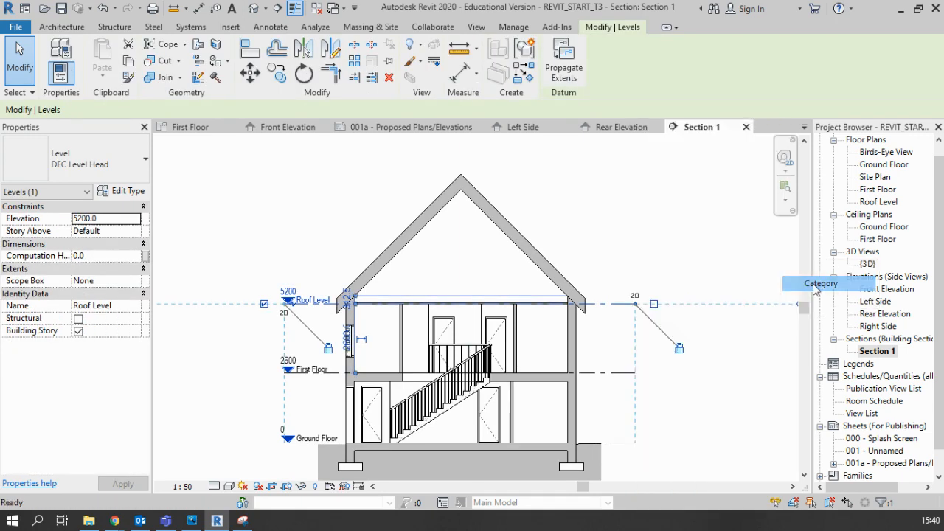
scroll(611, 403, "down", 2)
scroll(619, 472, "up", 2)
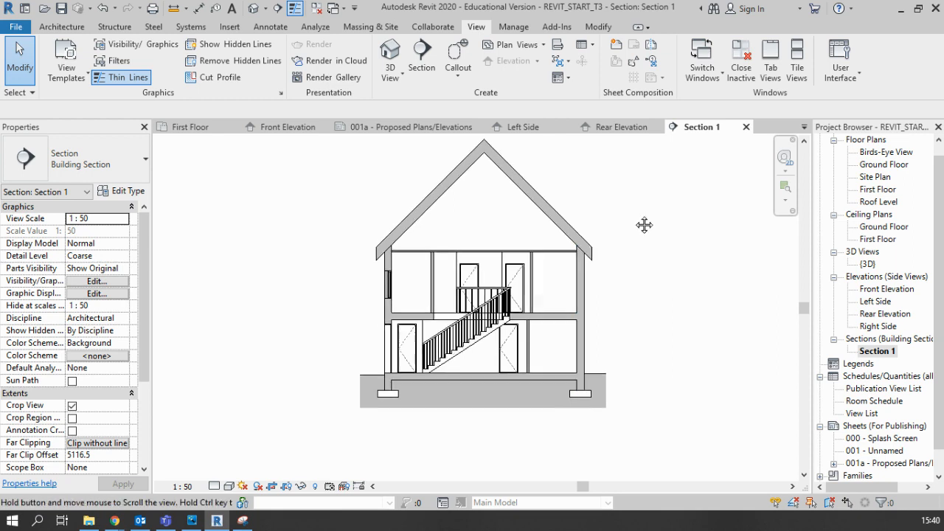
- Set the Section 1 detail level to Fine and examine the layers of the cut cavity walls down to the foundations
left_click(214, 486)
left_click(230, 473)
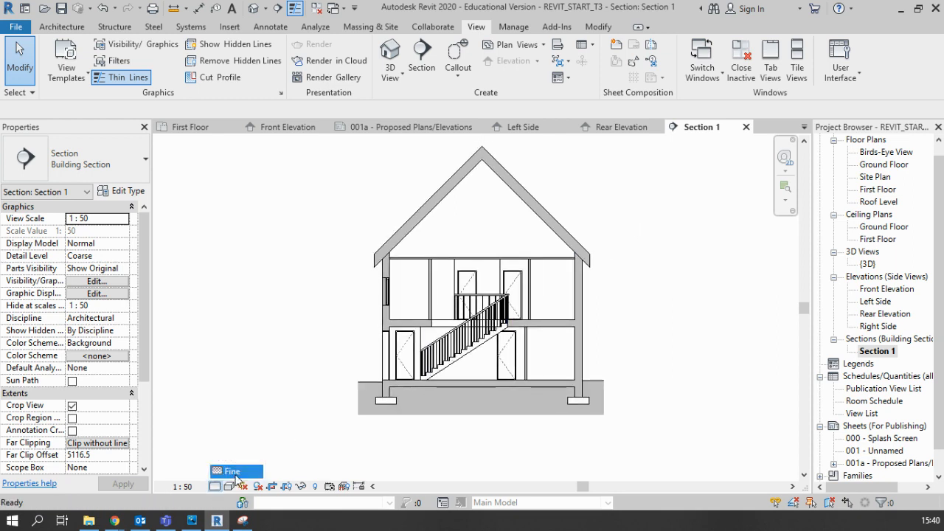
scroll(585, 325, "up", 1)
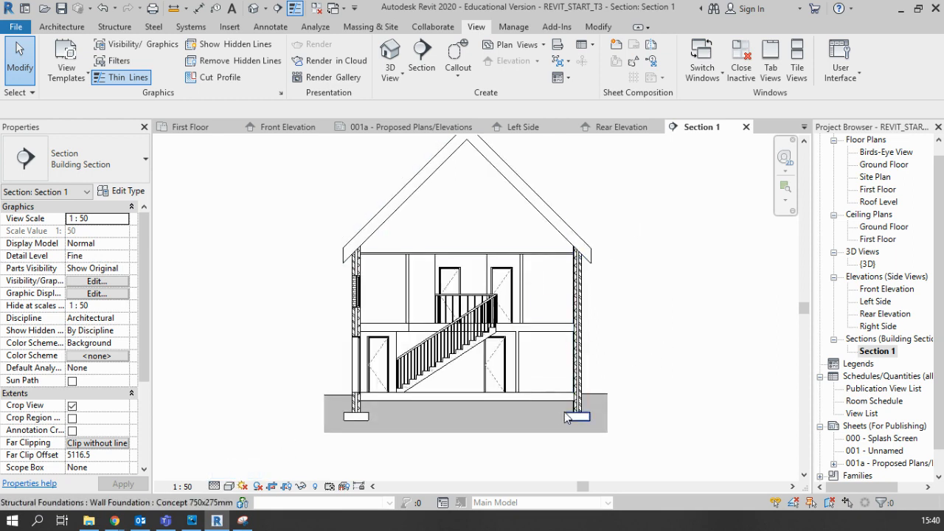
scroll(527, 413, "up", 2)
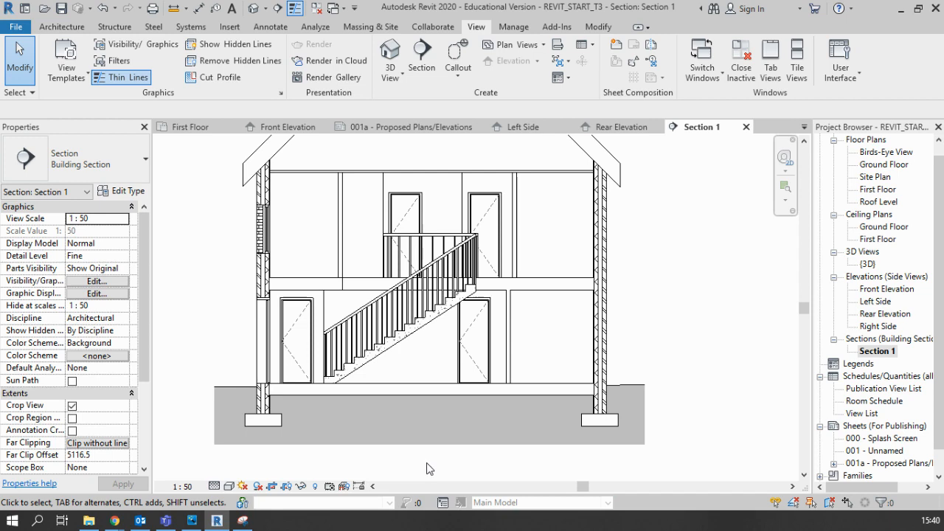
scroll(288, 368, "down", 2)
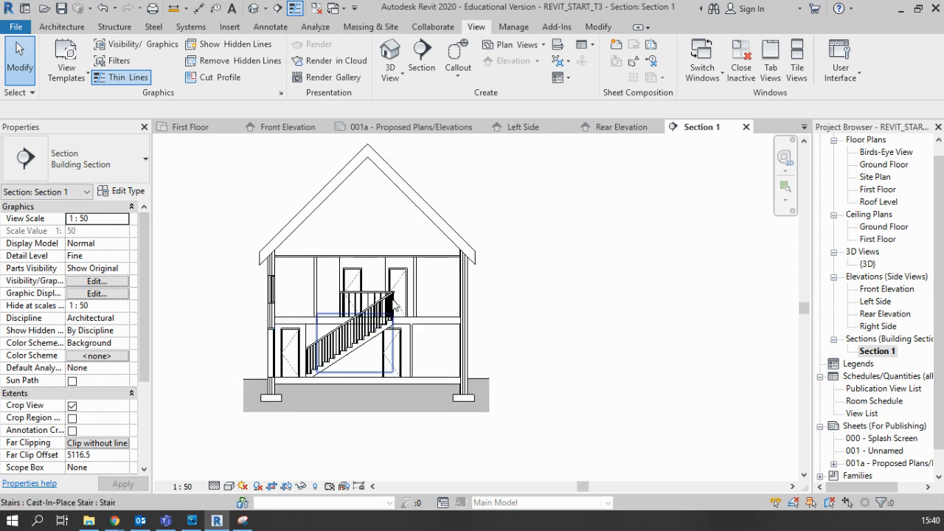
scroll(872, 463, "down", 1)
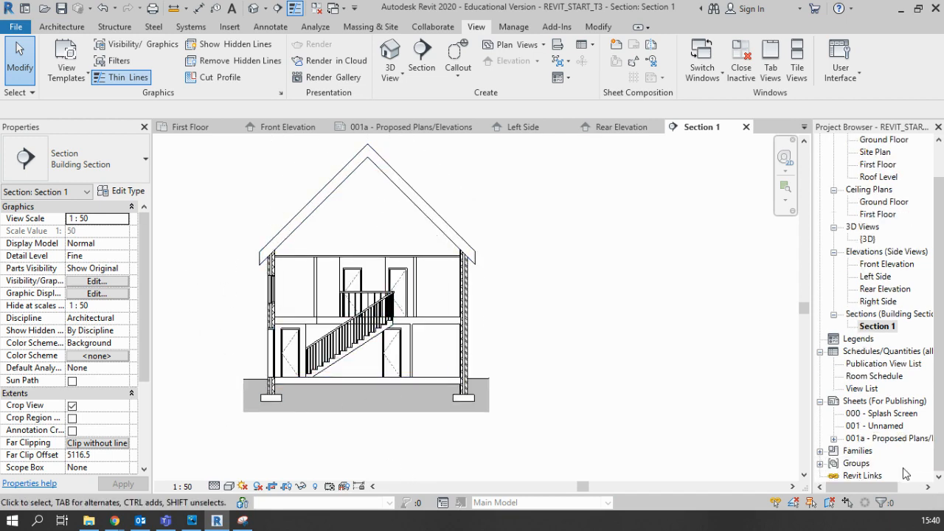
- Set the view scale of both the Rear Elevation and the Front Elevation to 1 : 100
double_click(894, 438)
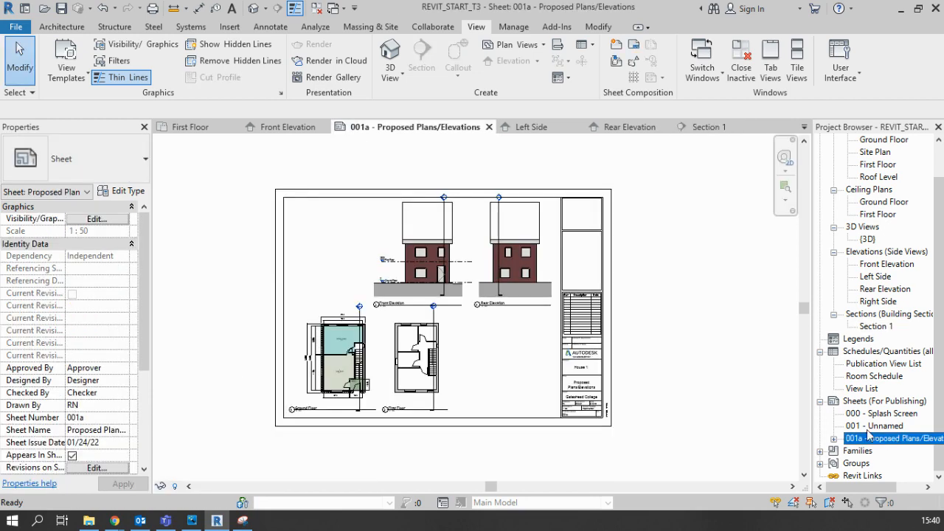
double_click(878, 289)
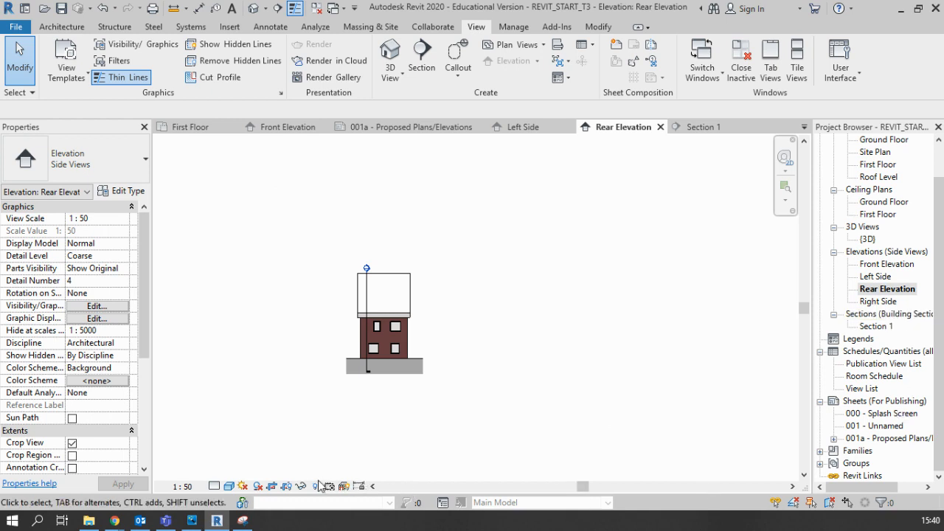
left_click(183, 487)
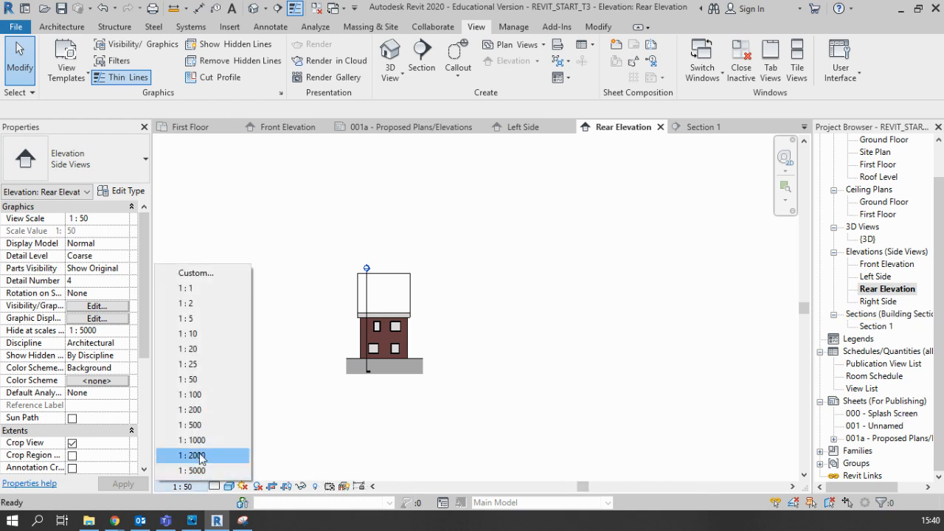
left_click(216, 397)
double_click(884, 265)
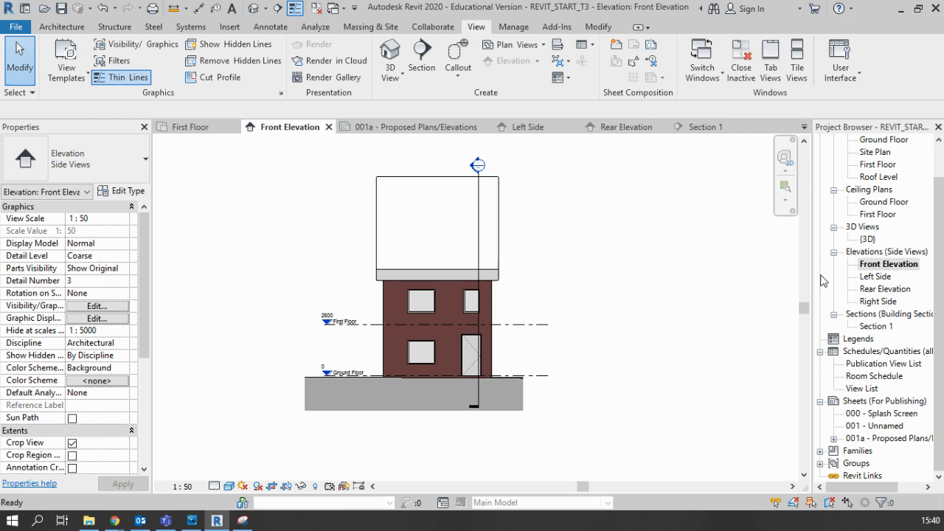
left_click(182, 487)
left_click(211, 407)
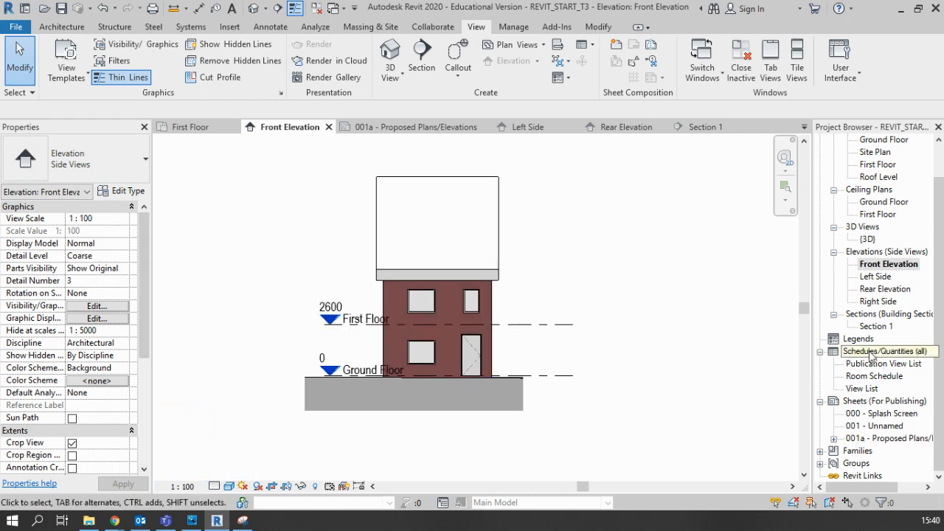
- Open sheet 001a - Proposed Plans/Elevations and delete the Rear Elevation and Front Elevation viewports
left_click(890, 441)
double_click(889, 441)
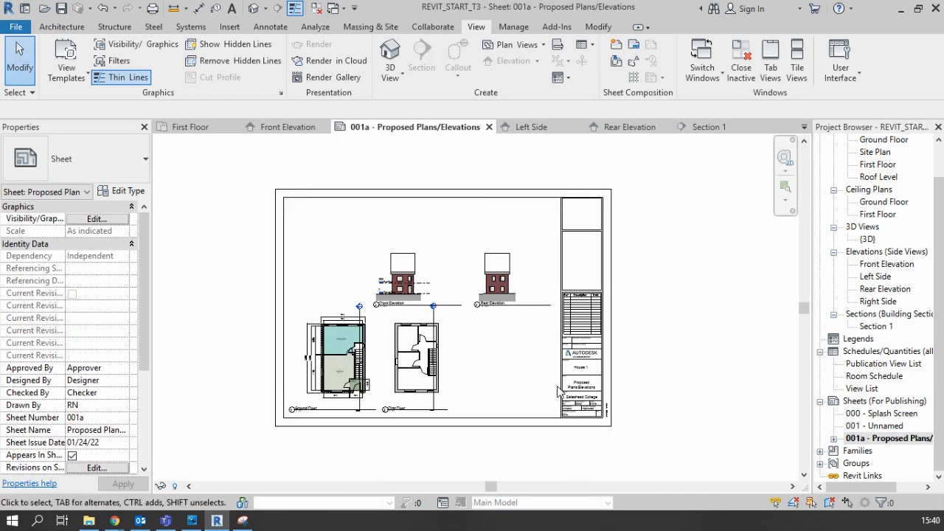
left_click(501, 289)
key("Delete")
left_click(415, 294)
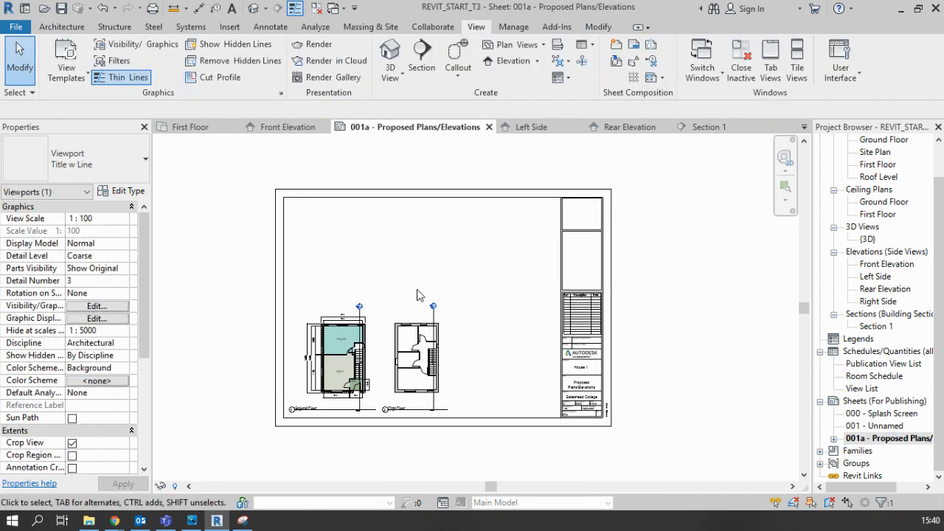
key("Delete")
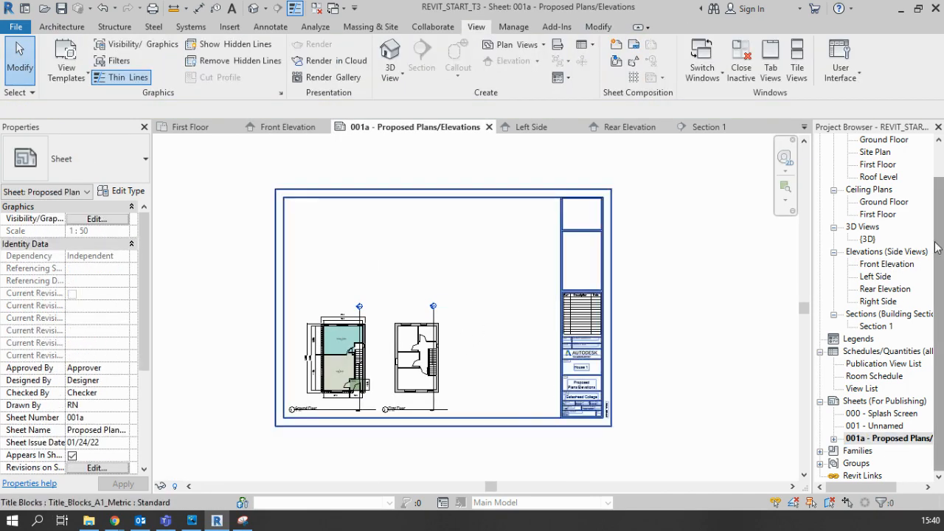
- Place the Front Elevation in the sheet's upper left corner and the Rear Elevation beside it, aligned at the same height
left_click(878, 290)
left_click(885, 264)
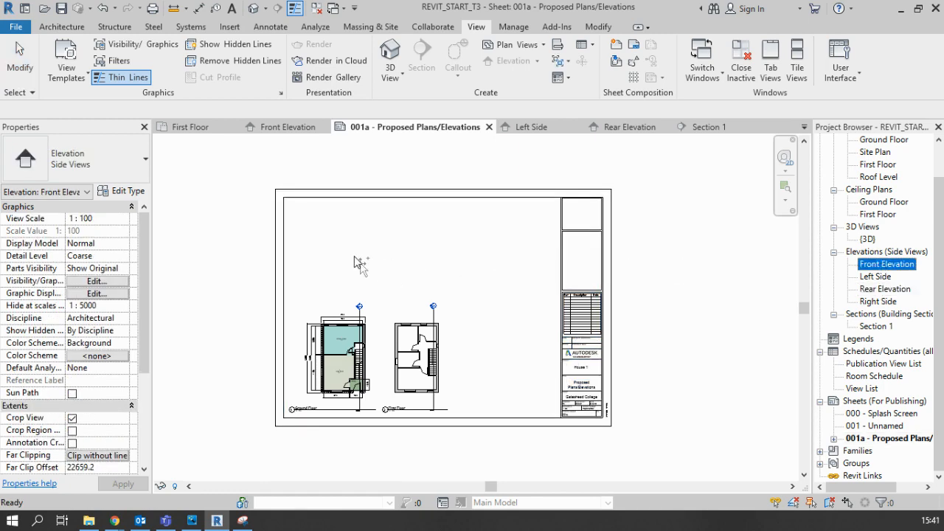
left_click(321, 233)
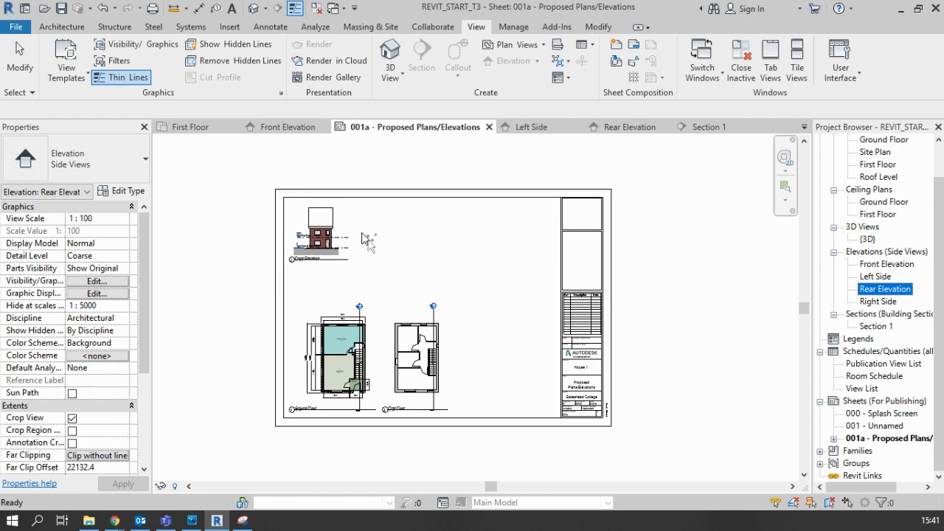
left_click_drag(367, 240, 369, 240)
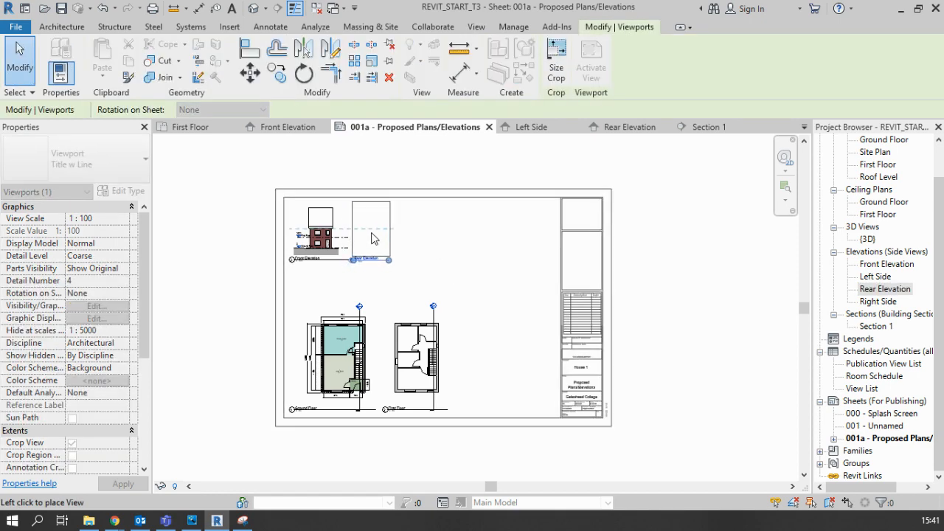
left_click(372, 238)
left_click(450, 264)
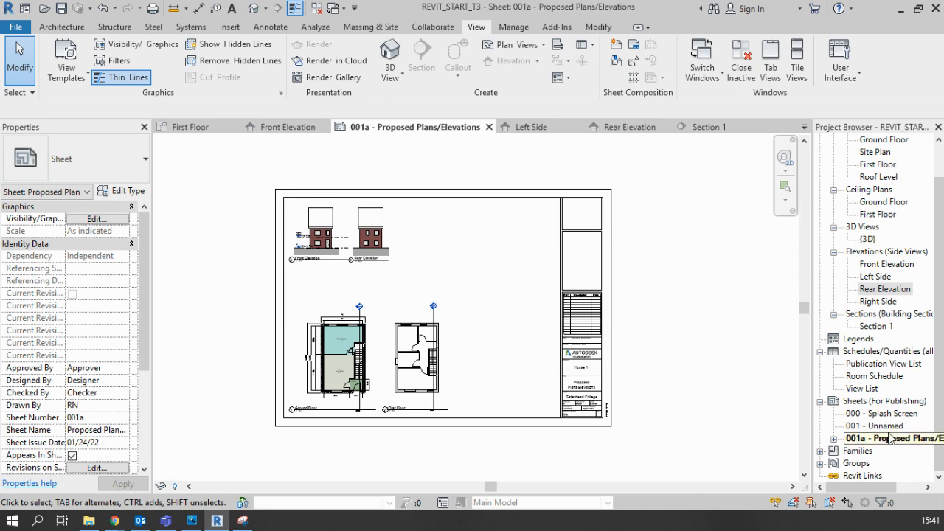
- Place the Section 1 view on the sheet, in the upper area just left of the title block
left_click(876, 325)
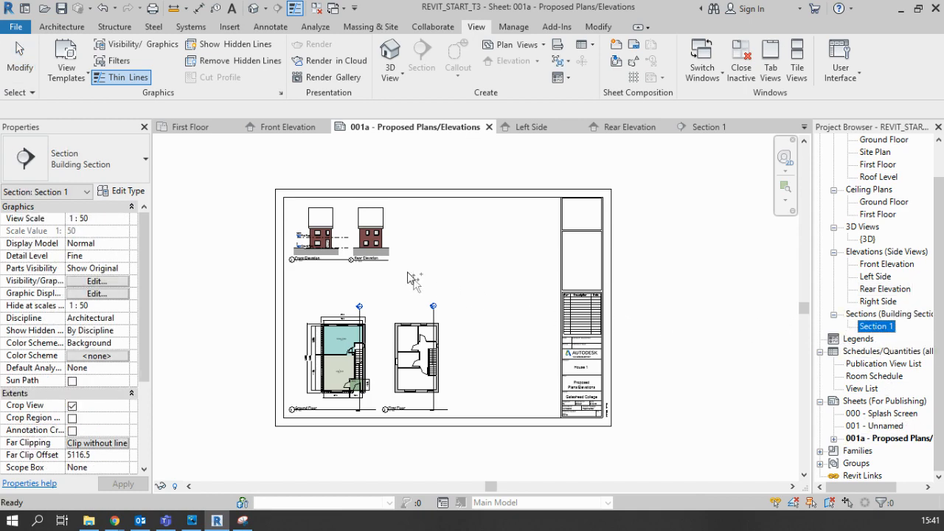
left_click_drag(475, 255, 477, 254)
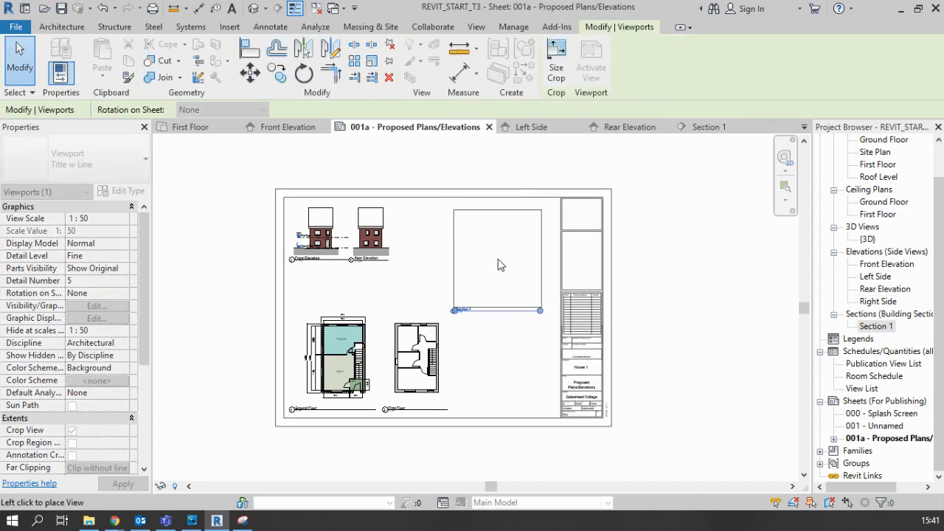
left_click(501, 261)
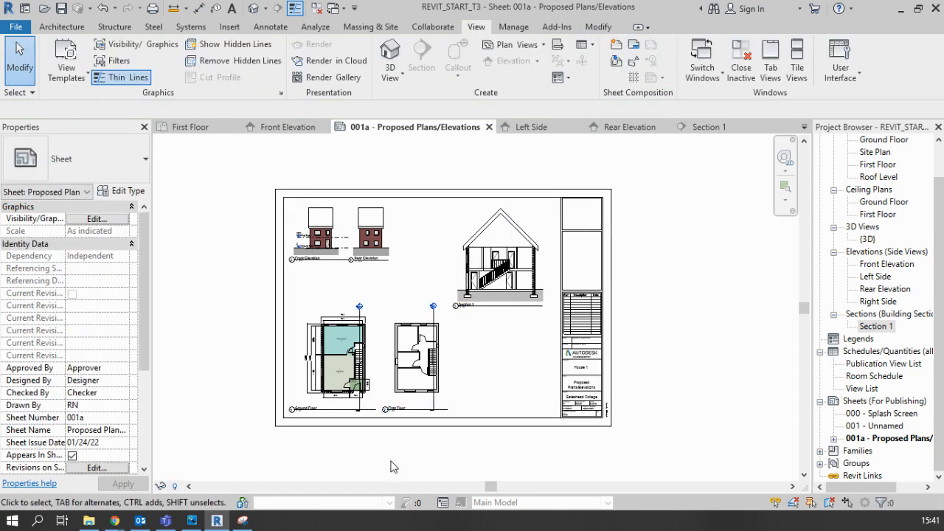
- Open the First Floor plan and hide the section line through the staircase as an individual element in this view
scroll(390, 467, "up", 3)
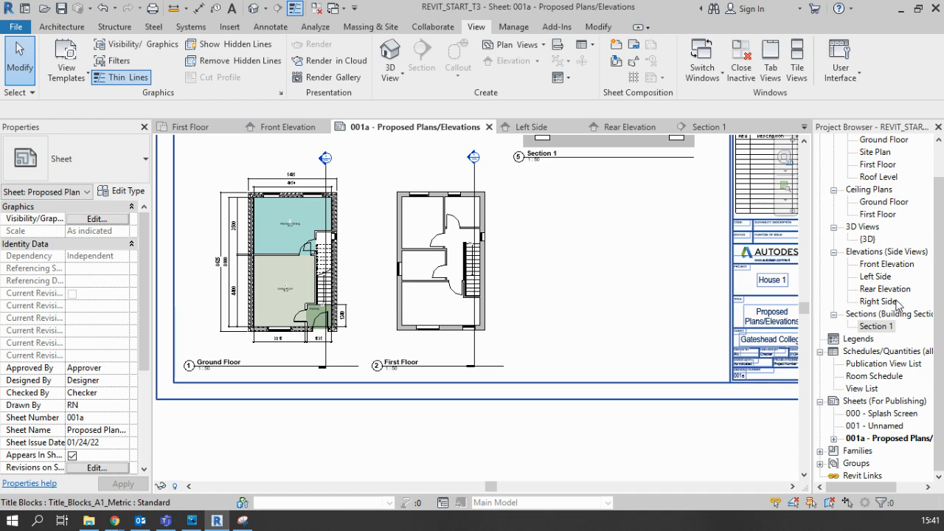
double_click(878, 165)
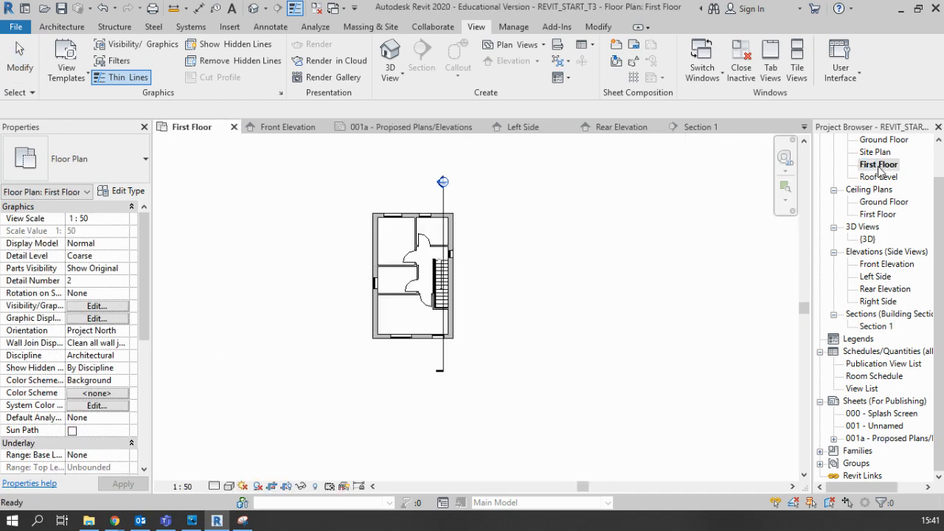
left_click(443, 201)
right_click(443, 201)
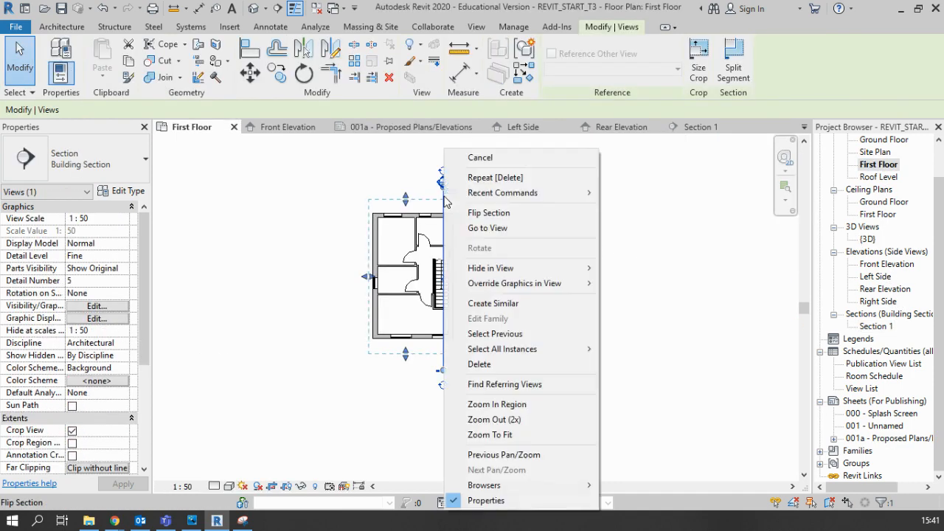
mouse_move(581, 272)
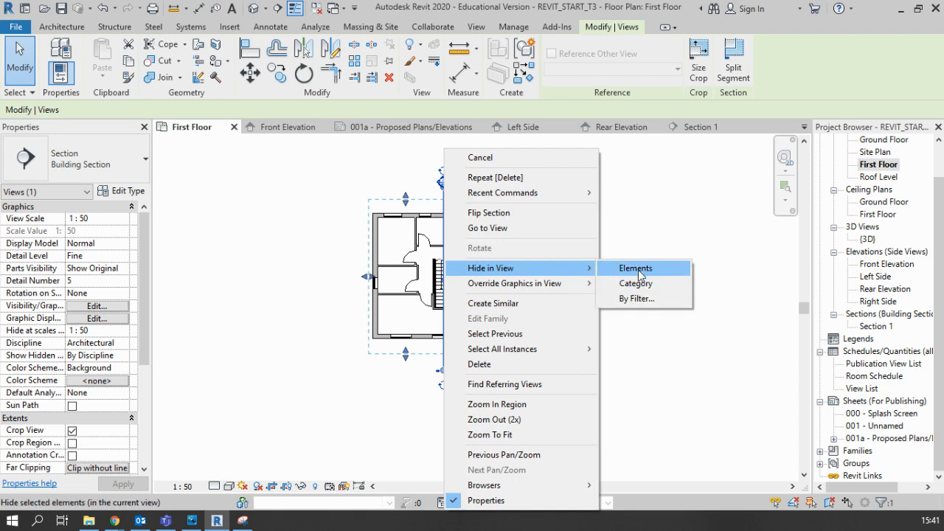
left_click(637, 268)
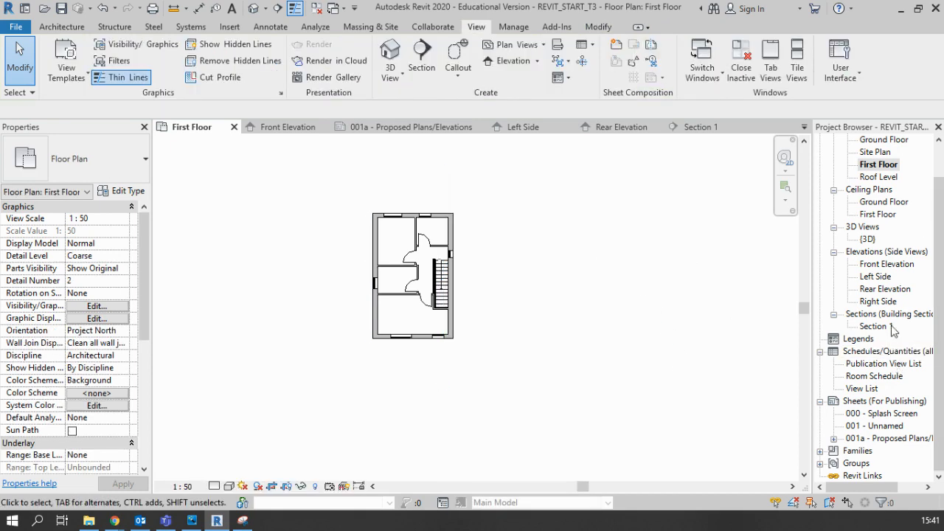
- Return to sheet 001a, compare the section line on both floor plans and select the Ground Floor viewport
double_click(885, 438)
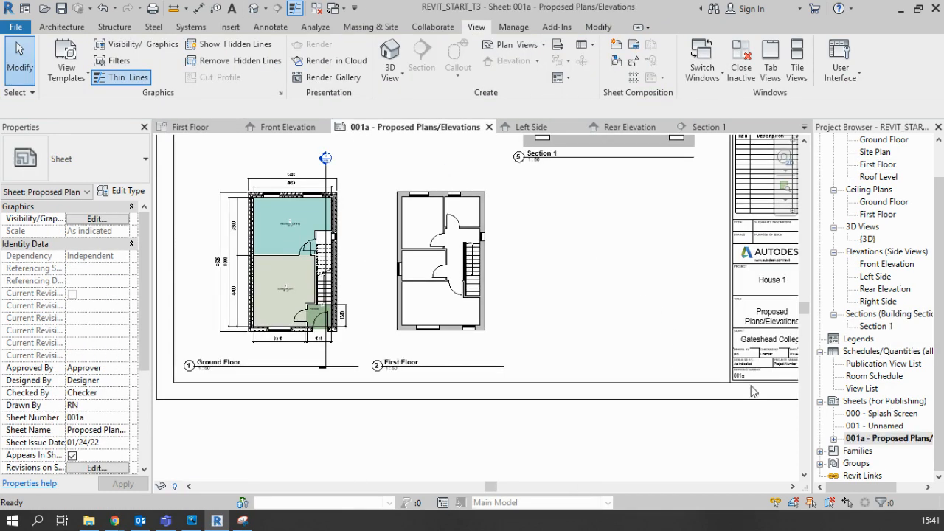
scroll(324, 173, "up", 3)
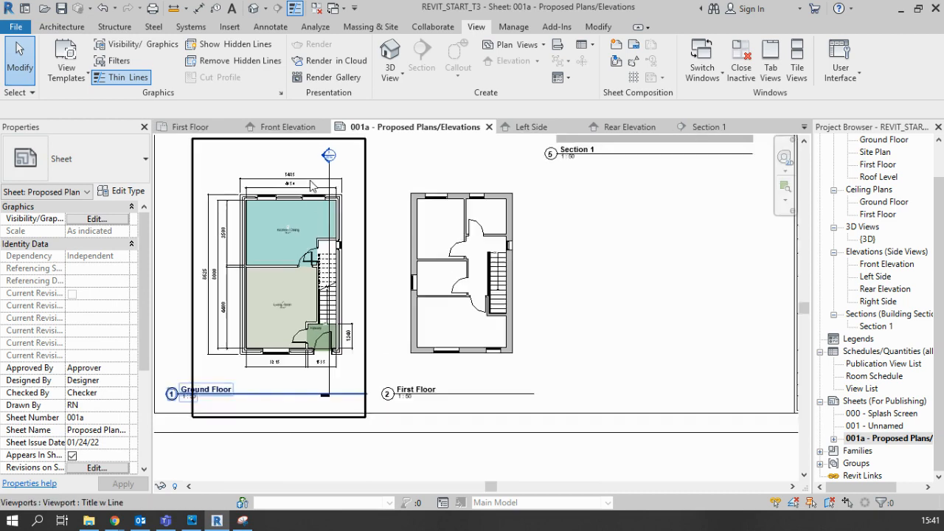
left_click(330, 167)
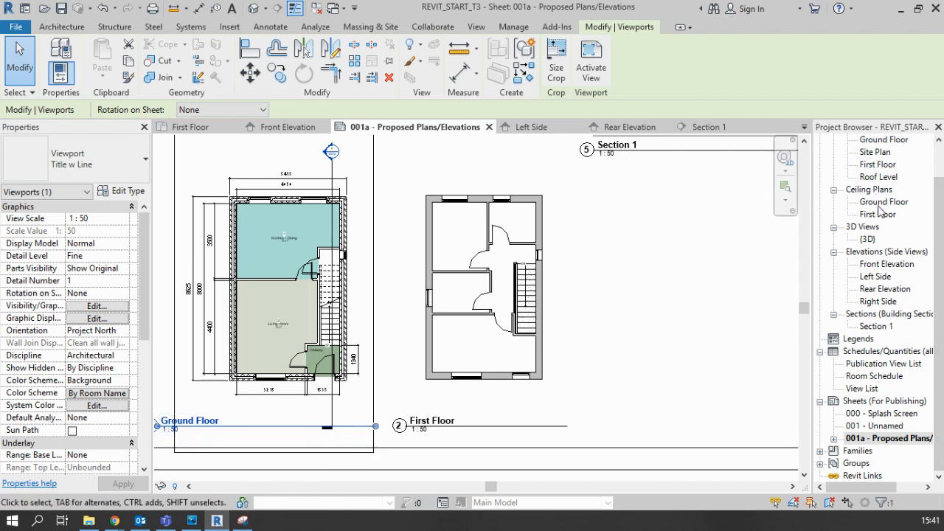
- Open the Ground Floor plan and shorten the section line so its tail ends just below the lower dimensions
scroll(879, 214, "up", 1)
double_click(884, 177)
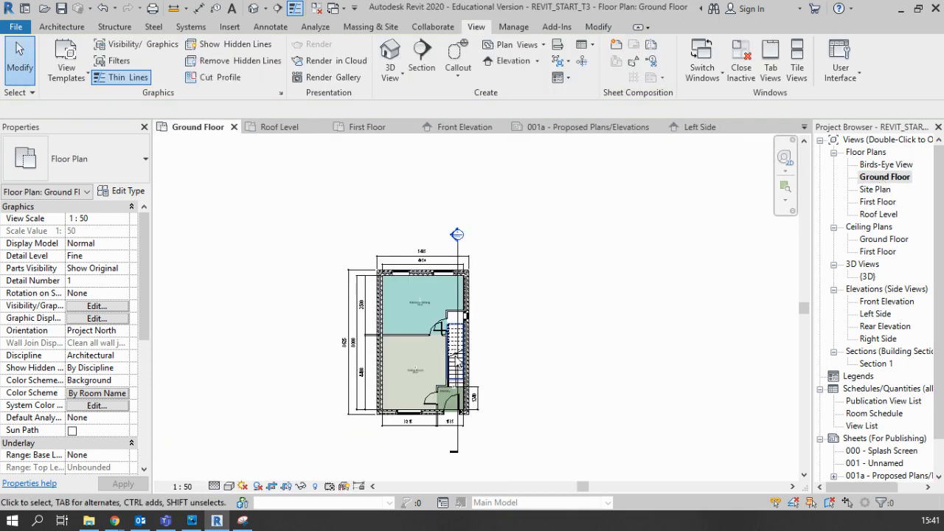
left_click(460, 447)
scroll(456, 457, "up", 1)
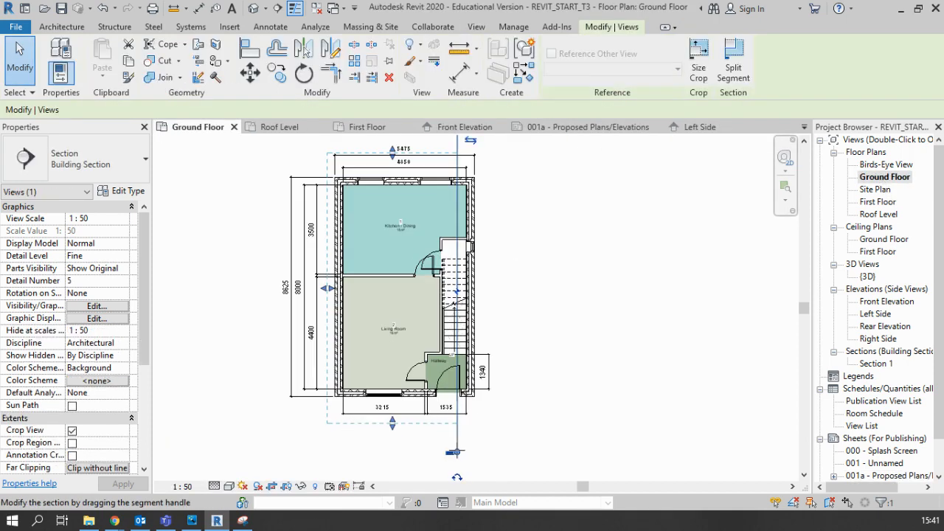
left_click(457, 424)
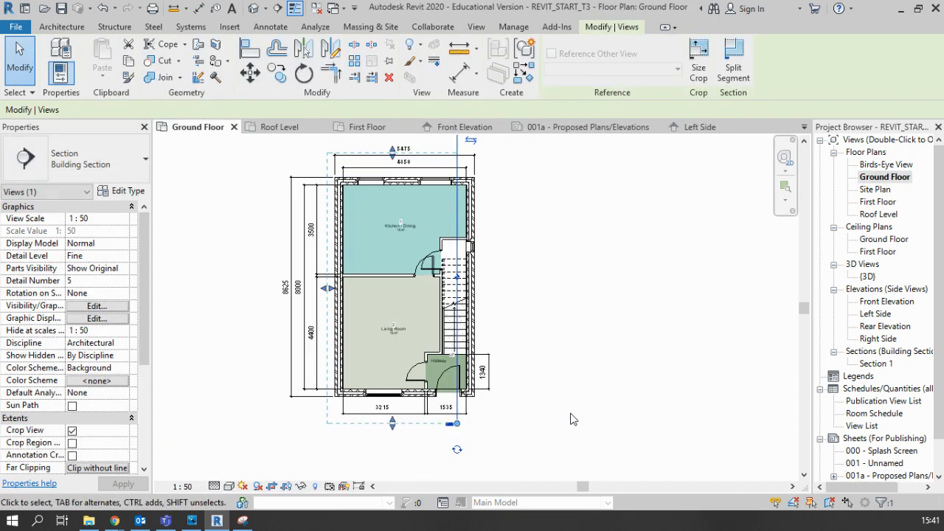
left_click(574, 419)
scroll(879, 443, "down", 1)
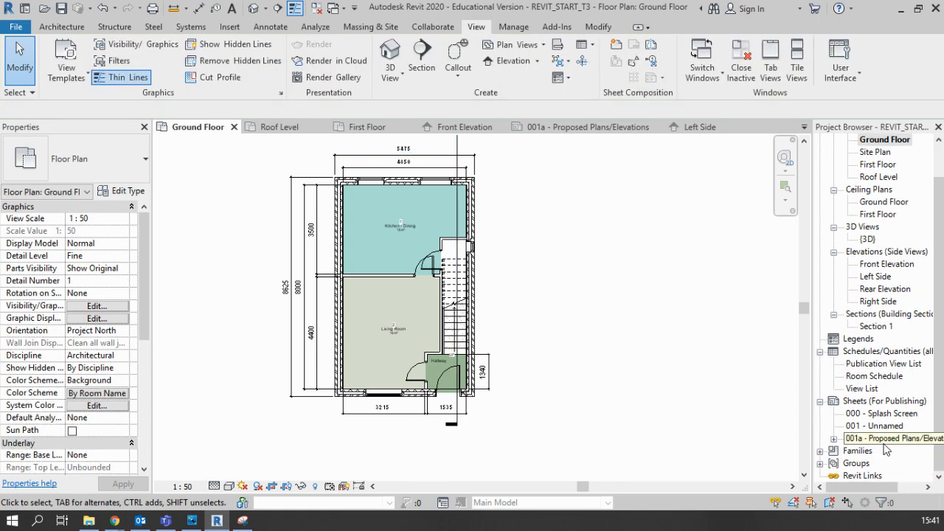
- Return to sheet 001a and move the Rear and Front Elevation viewports inward from the upper left corner, above the floor plans and side by side
double_click(887, 439)
scroll(528, 376, "up", 2)
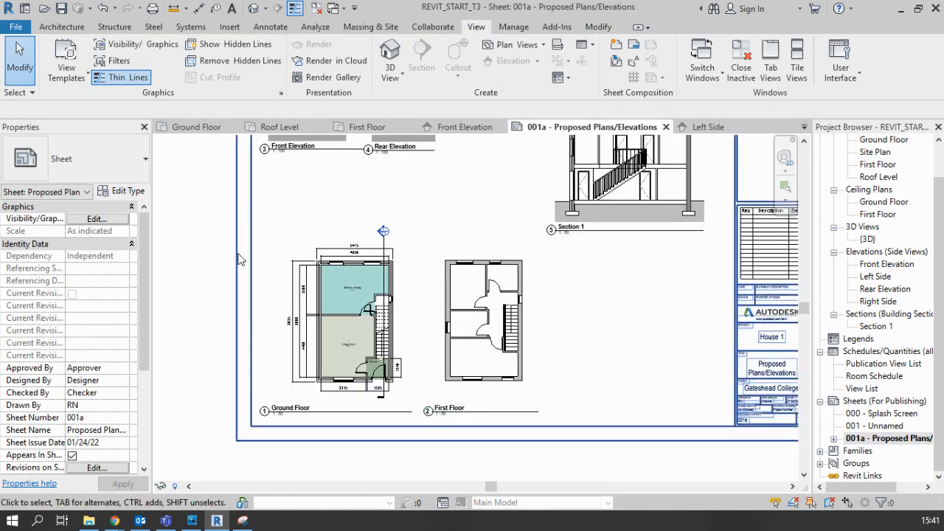
scroll(528, 377, "down", 2)
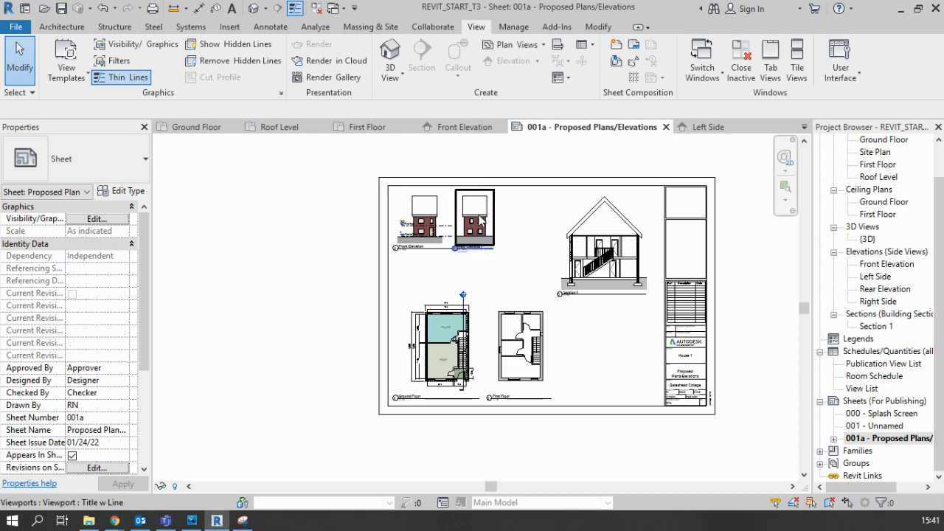
left_click(520, 236)
left_click_drag(521, 235, 520, 228)
left_click_drag(439, 234, 464, 246)
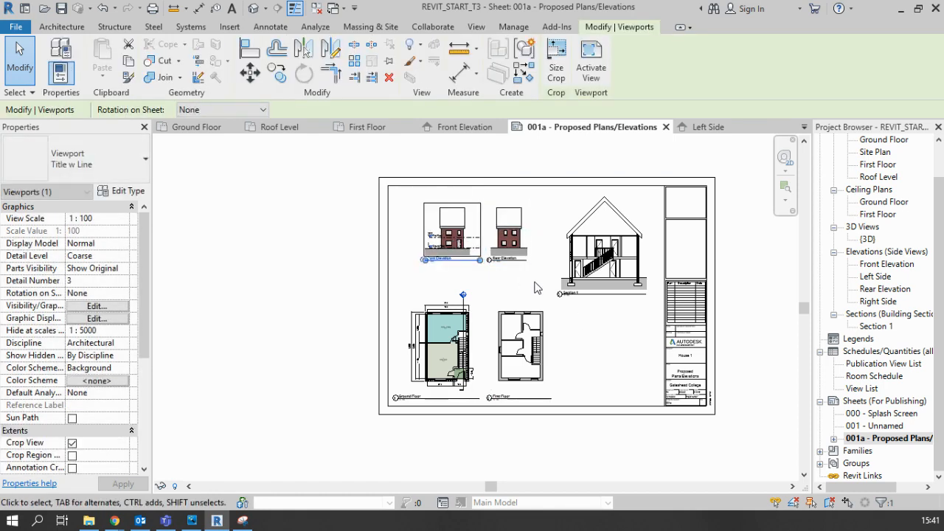
left_click(535, 285)
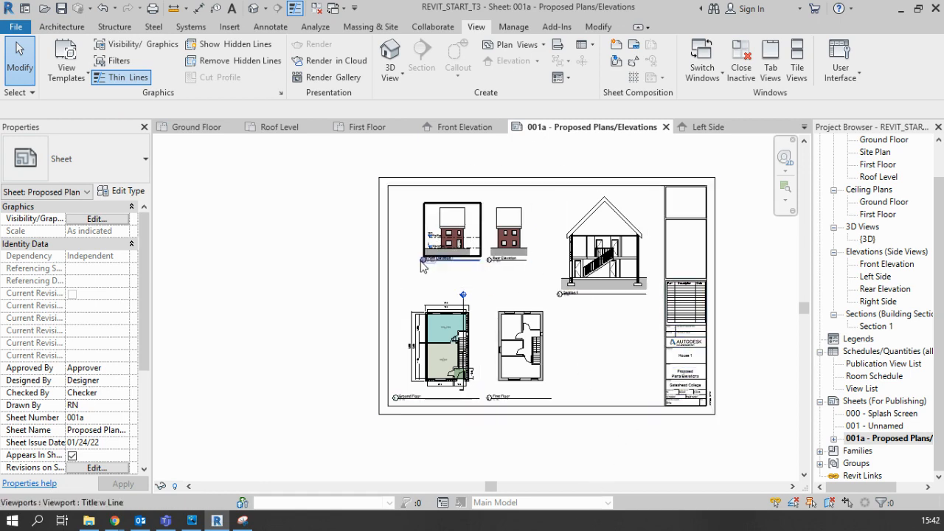
scroll(586, 346, "up", 2)
scroll(544, 359, "down", 3)
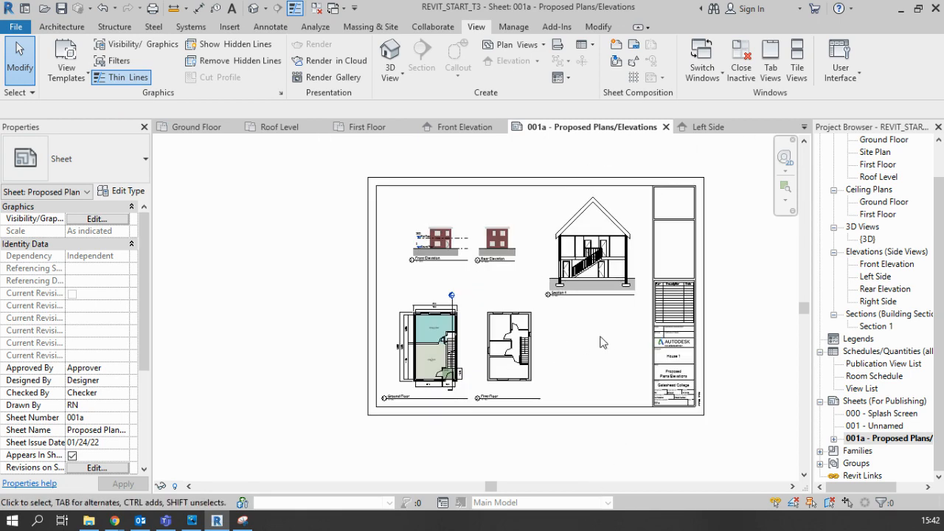
middle_click_drag(517, 345, 524, 364)
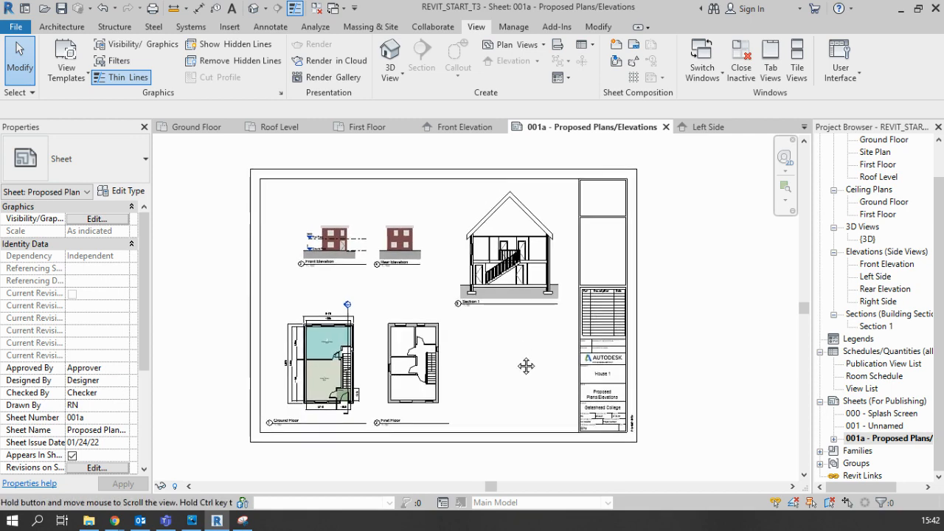